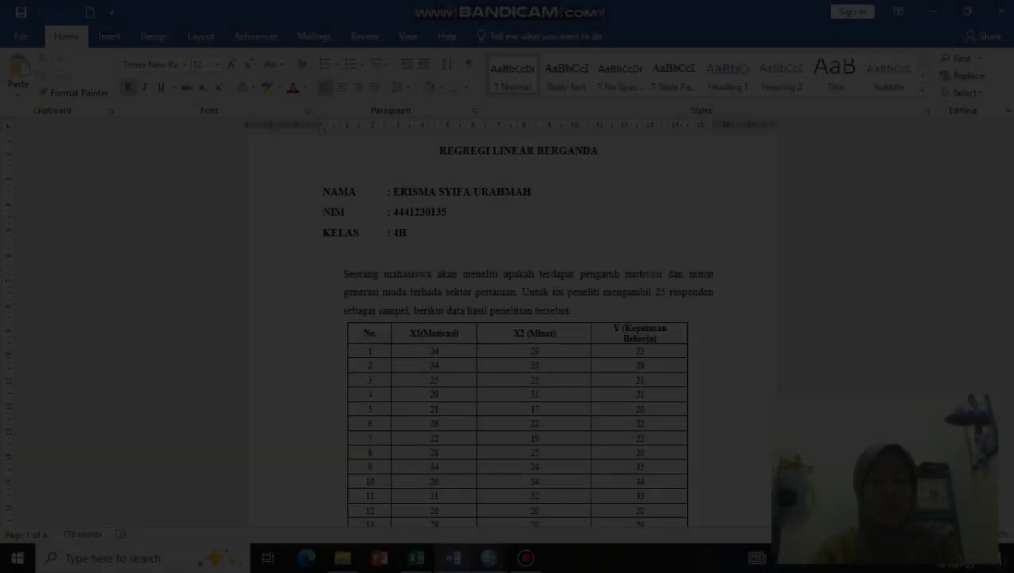
Step: Review the regression case description and the 25-respondent table of X1, X2 and Y values in the Word document
{"action": "mouse_move", "coordinate": [488, 558]}
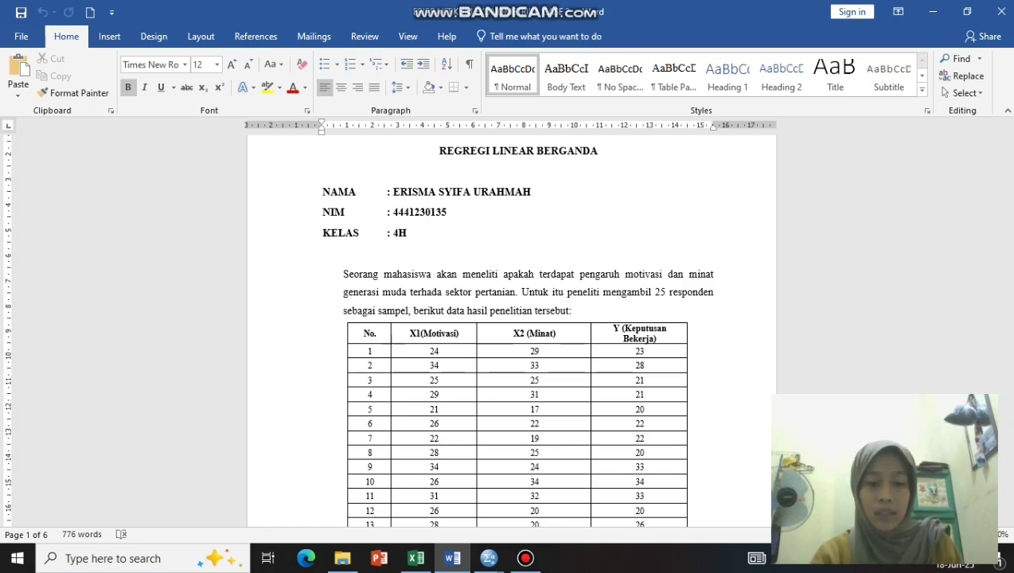
{"action": "scroll", "coordinate": [510, 334], "scroll_direction": "down", "scroll_amount": 4}
{"action": "scroll", "coordinate": [509, 334], "scroll_direction": "up", "scroll_amount": 2}
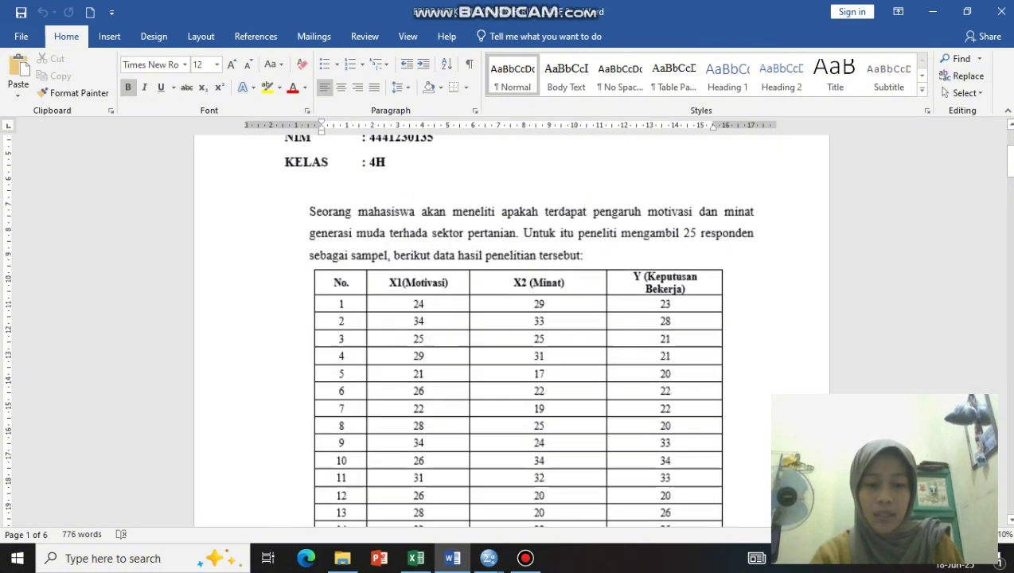
{"action": "scroll", "coordinate": [509, 334], "scroll_direction": "up", "scroll_amount": 2}
{"action": "scroll", "coordinate": [510, 334], "scroll_direction": "down", "scroll_amount": 5}
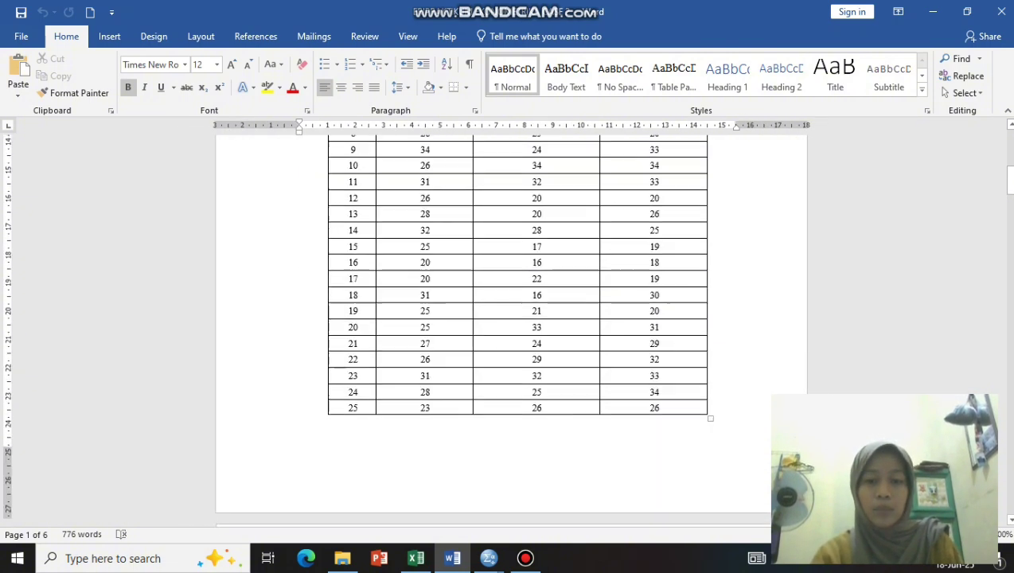
{"action": "scroll", "coordinate": [509, 326], "scroll_direction": "up", "scroll_amount": 1}
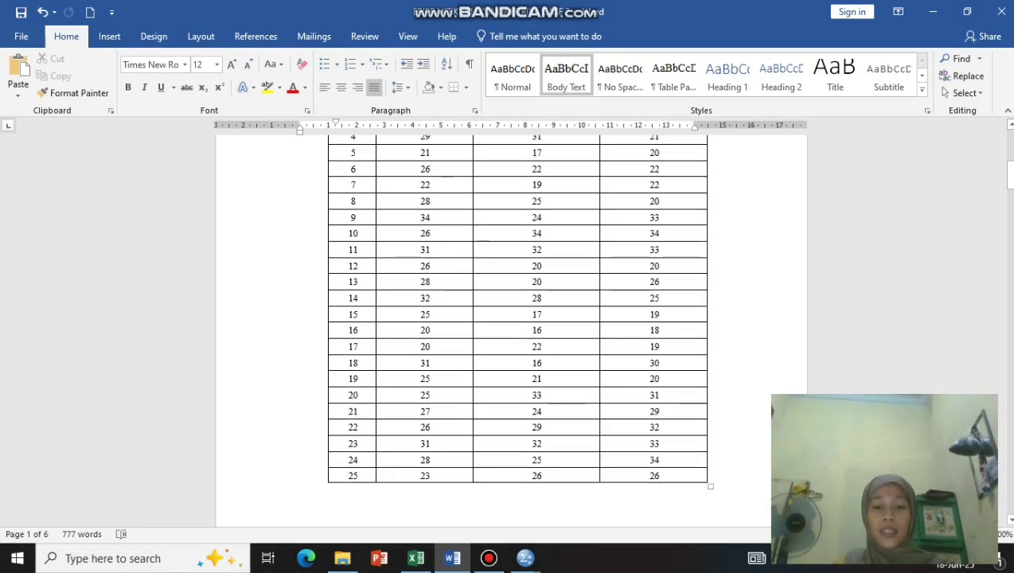
Step: Switch to the SPSS data editor and define three variables named Y, X1 and X2
{"action": "mouse_move", "coordinate": [525, 558]}
{"action": "left_click", "coordinate": [443, 495]}
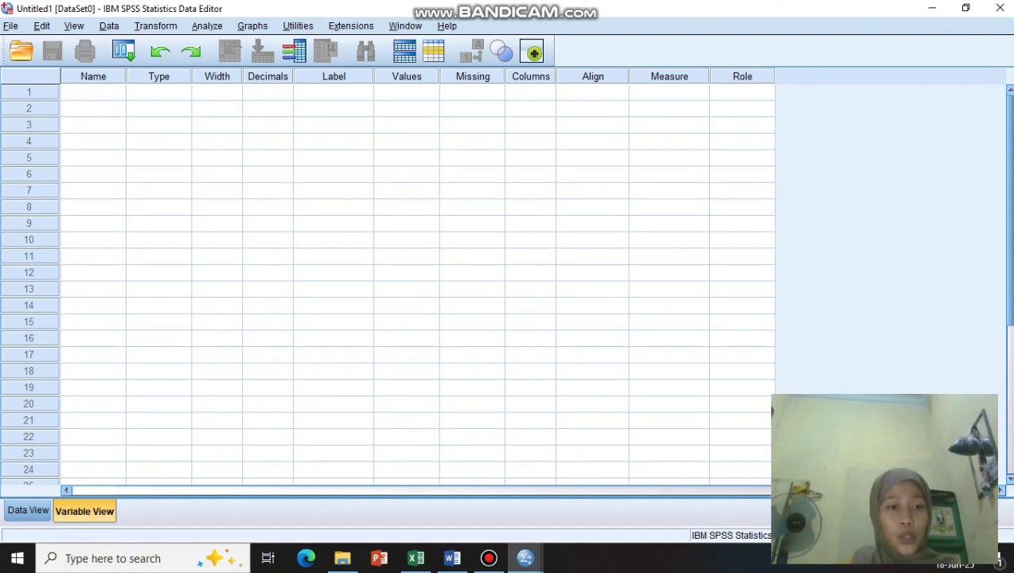
{"action": "left_click", "coordinate": [93, 93]}
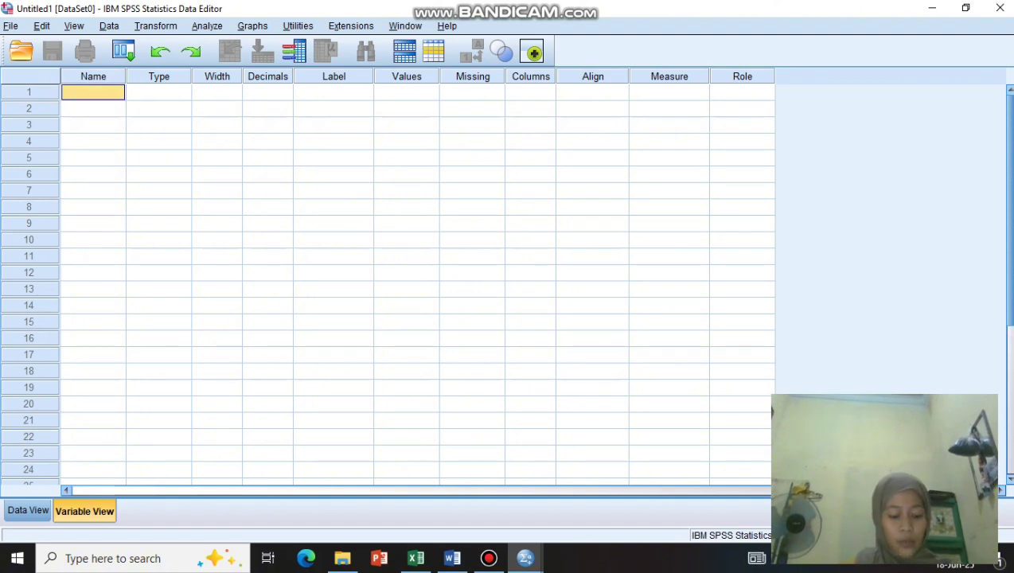
{"action": "type", "text": "Y"}
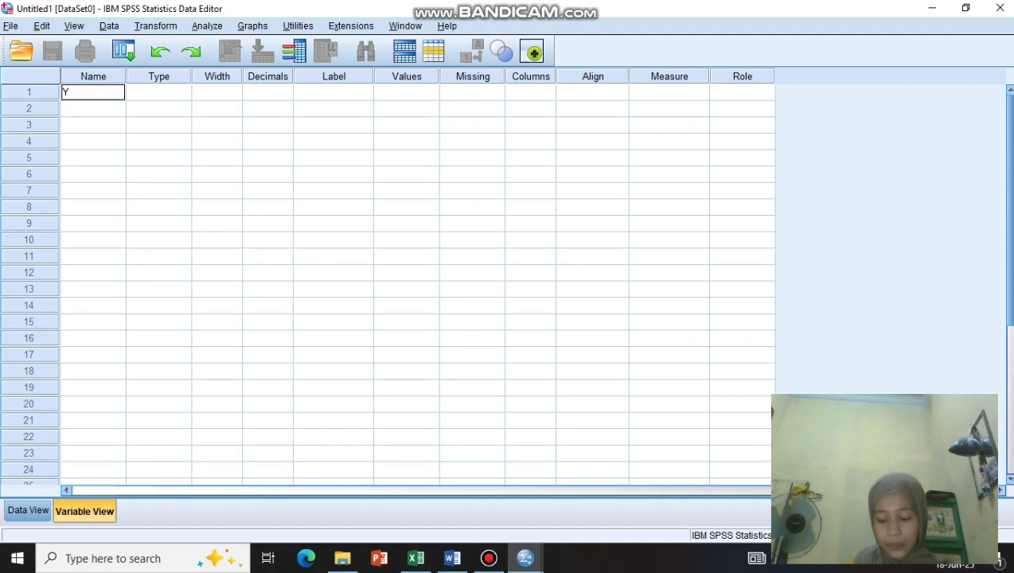
{"action": "key", "text": "Return"}
{"action": "type", "text": "X"}
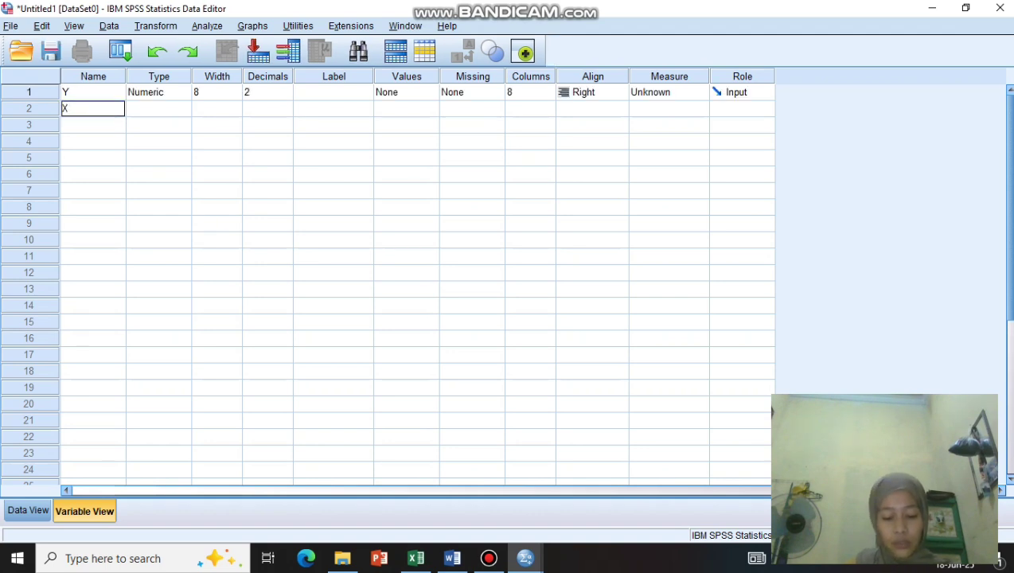
{"action": "type", "text": "1"}
{"action": "key", "text": "Return"}
{"action": "type", "text": "X2"}
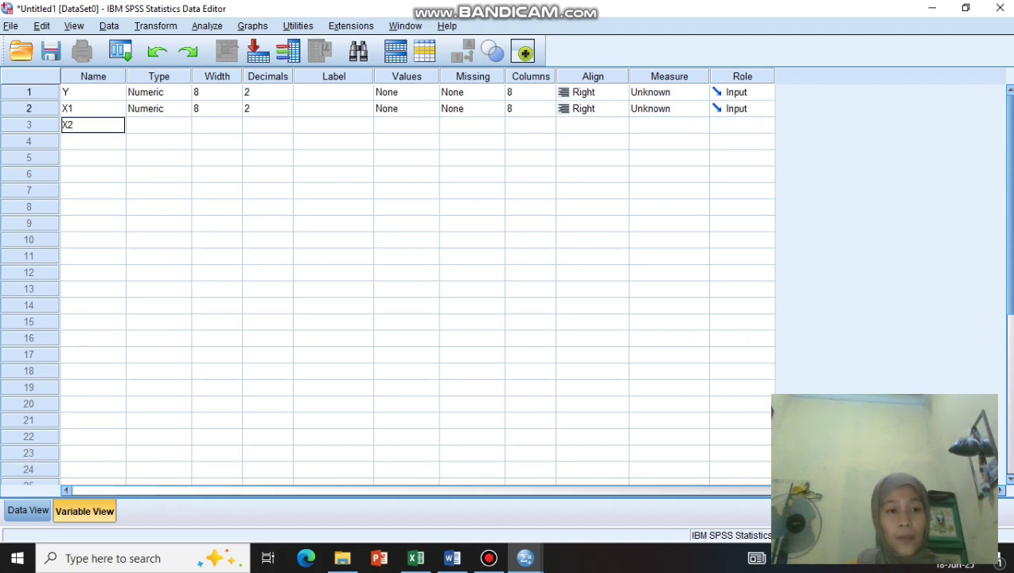
{"action": "left_click", "coordinate": [332, 156]}
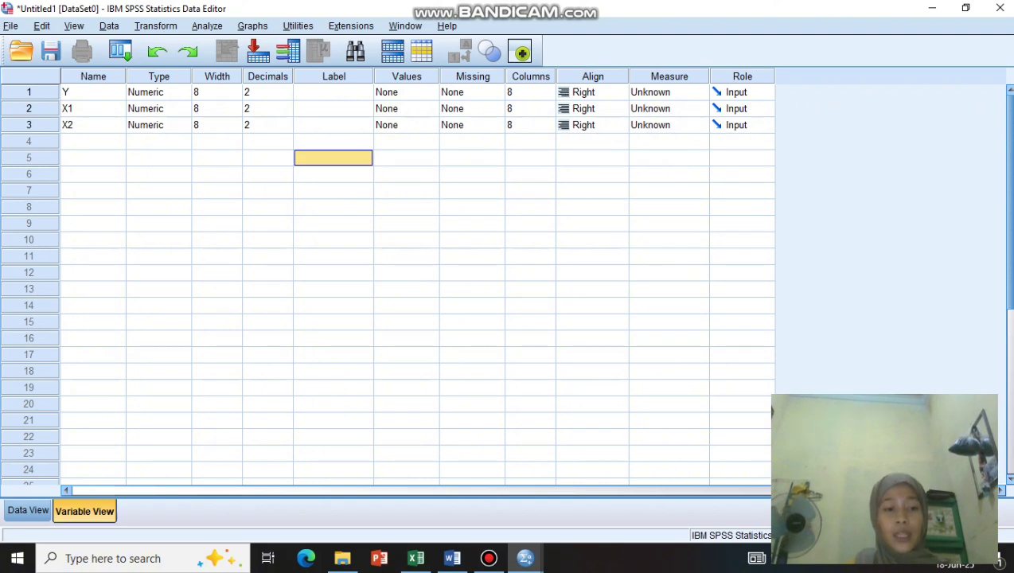
Step: Show the empty SPSS data grid, and copy the Y, X1 and X2 values in C4:E28 of the Excel sheet
{"action": "key", "text": "ctrl+t"}
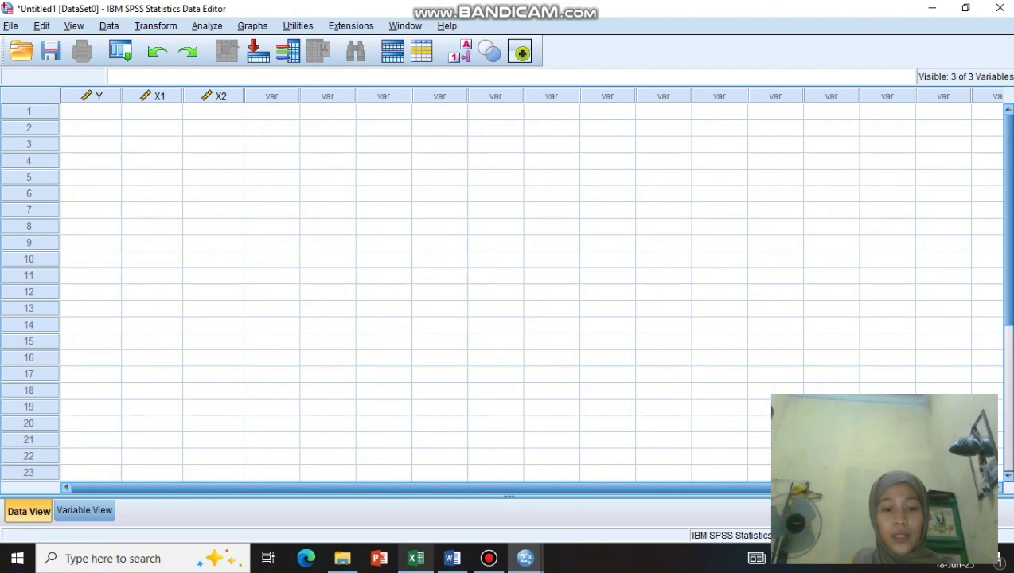
{"action": "mouse_move", "coordinate": [416, 558]}
{"action": "left_click", "coordinate": [413, 493]}
{"action": "left_click", "coordinate": [491, 314]}
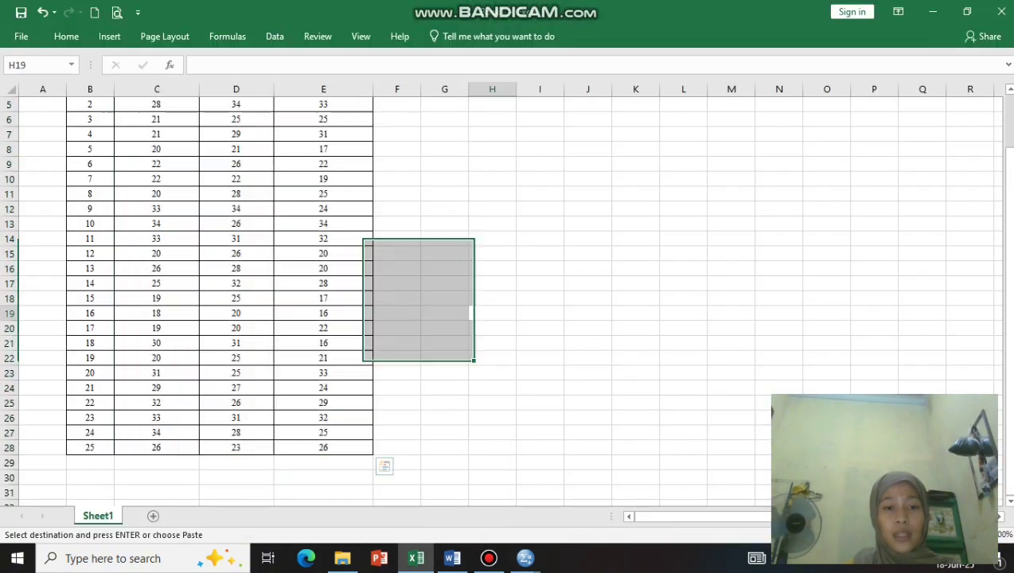
{"action": "scroll", "coordinate": [491, 313], "scroll_direction": "up", "scroll_amount": 2}
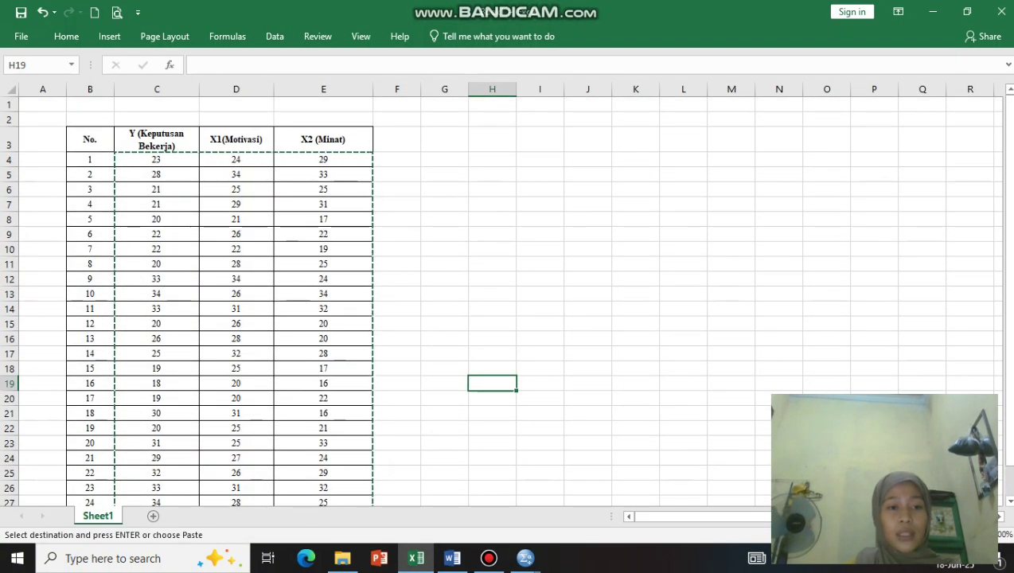
{"action": "left_click", "coordinate": [156, 159]}
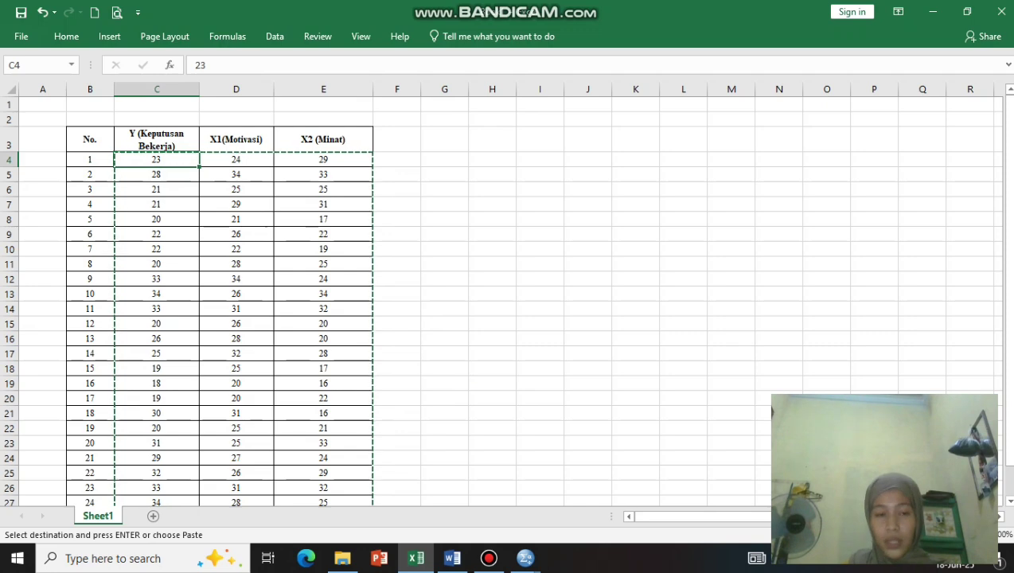
{"action": "left_click_drag", "start_coordinate": [156, 159], "coordinate": [326, 501]}
{"action": "scroll", "coordinate": [238, 298], "scroll_direction": "down", "scroll_amount": 1}
{"action": "key", "text": "ctrl+v"}
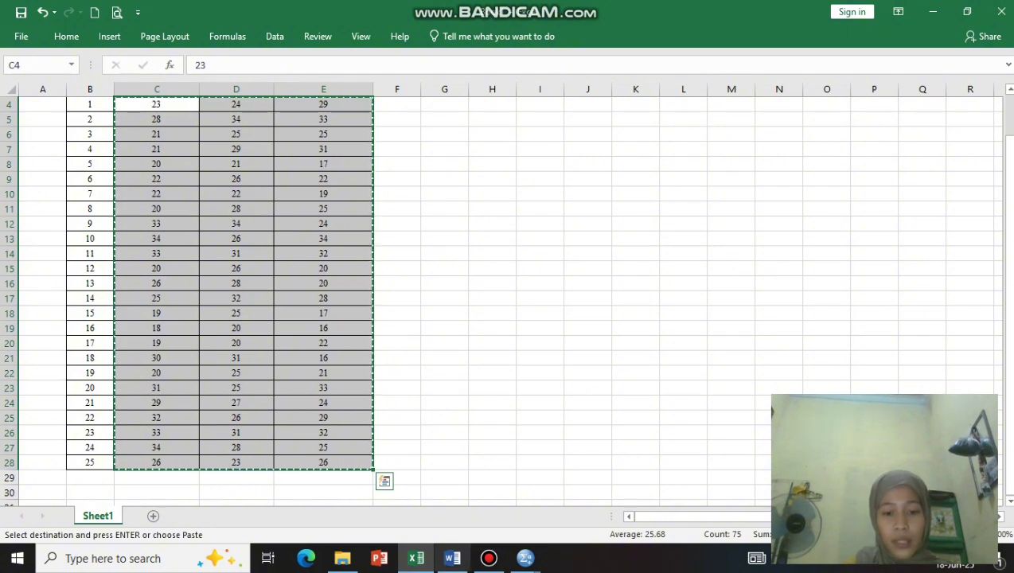
Step: Switch back to SPSS, paste the copied values starting at row 1 of Y, and check the rows
{"action": "mouse_move", "coordinate": [452, 557]}
{"action": "mouse_move", "coordinate": [525, 557]}
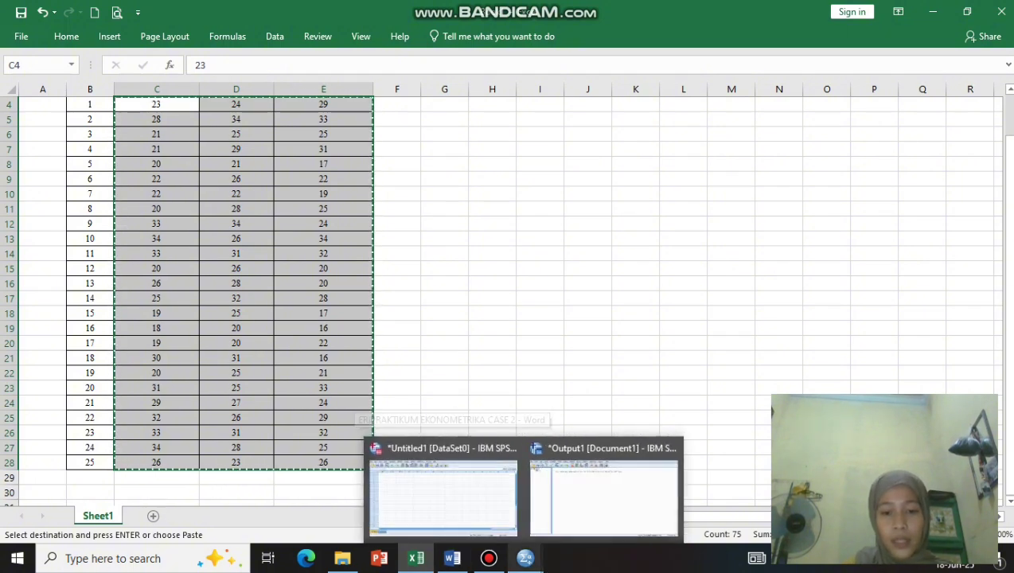
{"action": "left_click", "coordinate": [442, 494]}
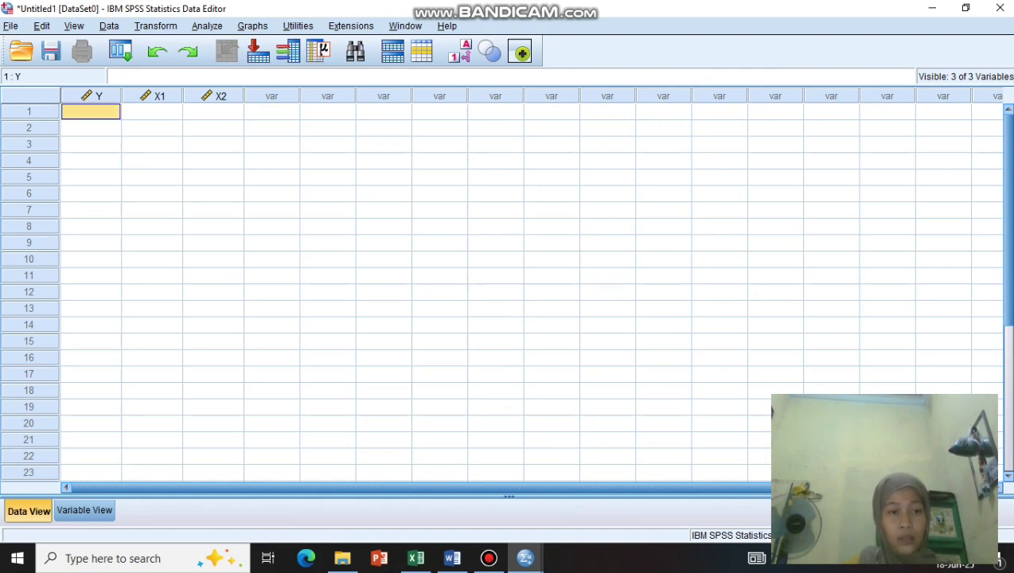
{"action": "key", "text": "ctrl+v"}
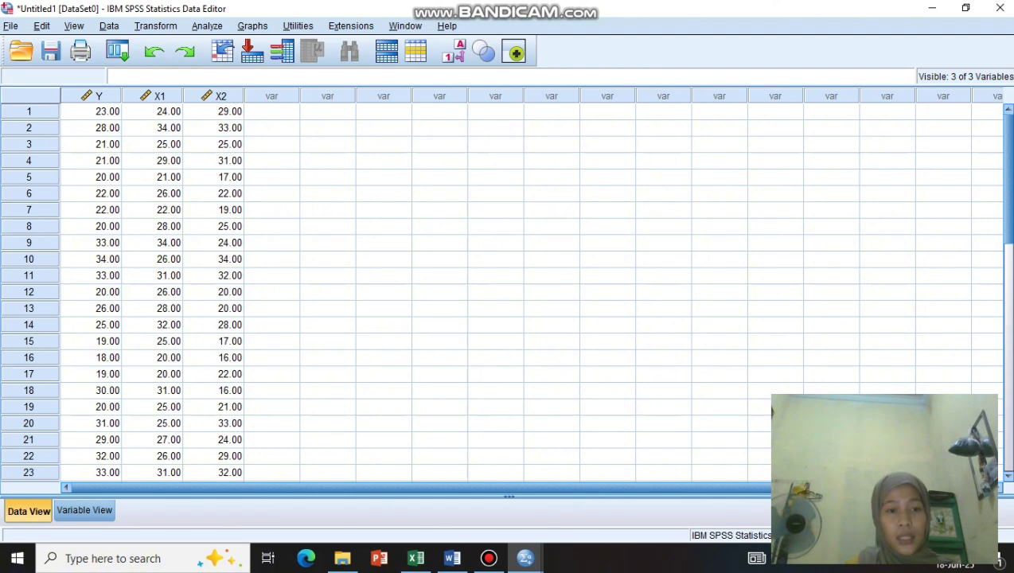
{"action": "scroll", "coordinate": [509, 290], "scroll_direction": "down", "scroll_amount": 3}
{"action": "scroll", "coordinate": [509, 291], "scroll_direction": "up", "scroll_amount": 3}
Step: Set the measurement level of the variables Y, X1 and X2 to Scale
{"action": "key", "text": "ctrl+t"}
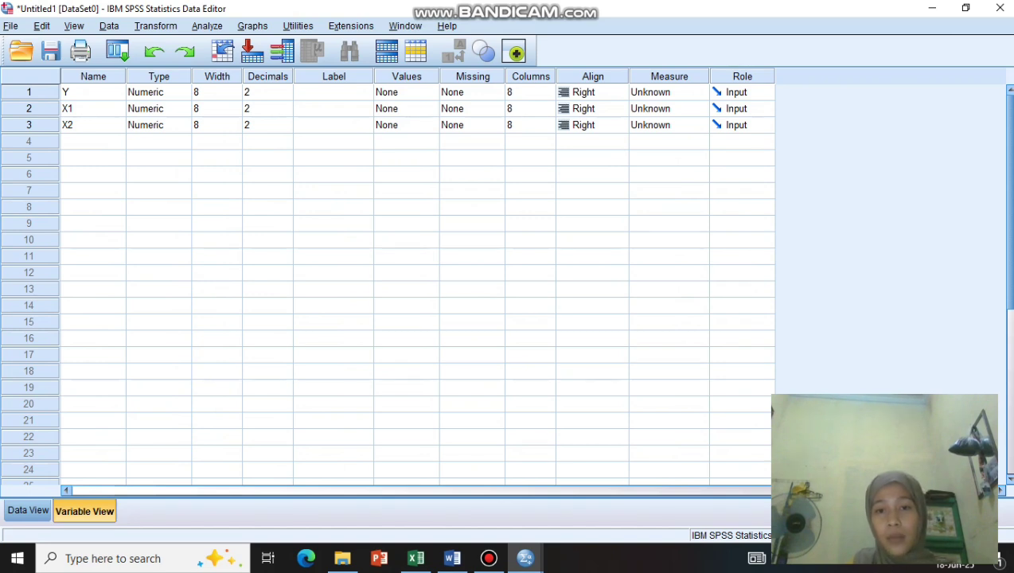
{"action": "left_click", "coordinate": [669, 93]}
{"action": "left_click", "coordinate": [659, 109]}
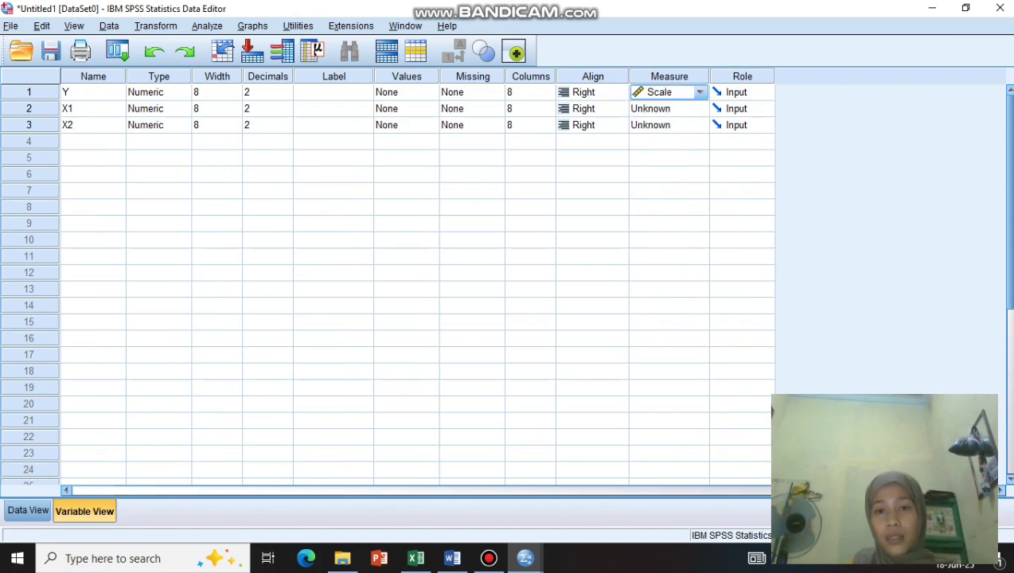
{"action": "left_click", "coordinate": [669, 109]}
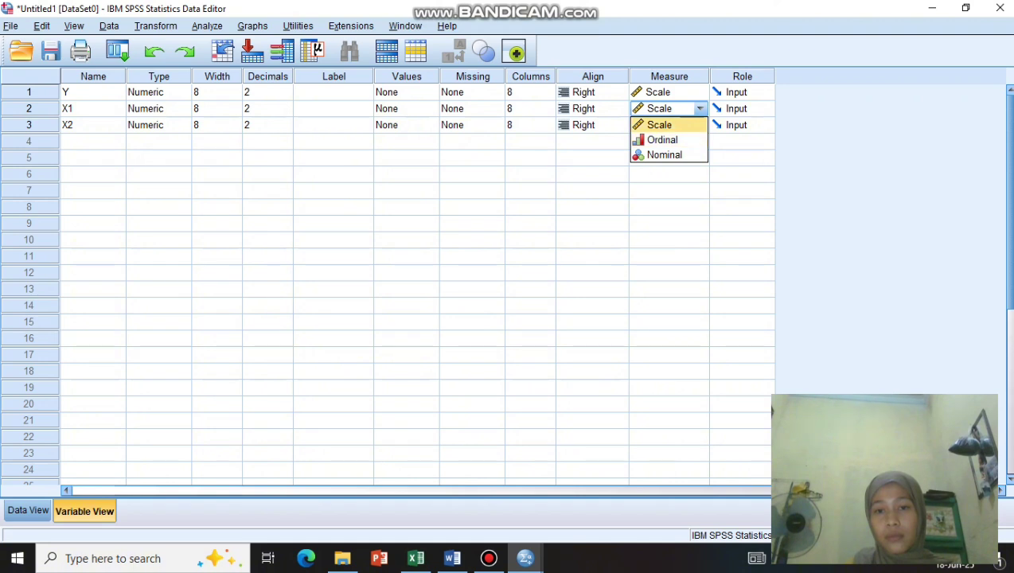
{"action": "left_click", "coordinate": [659, 125]}
{"action": "left_click", "coordinate": [668, 125]}
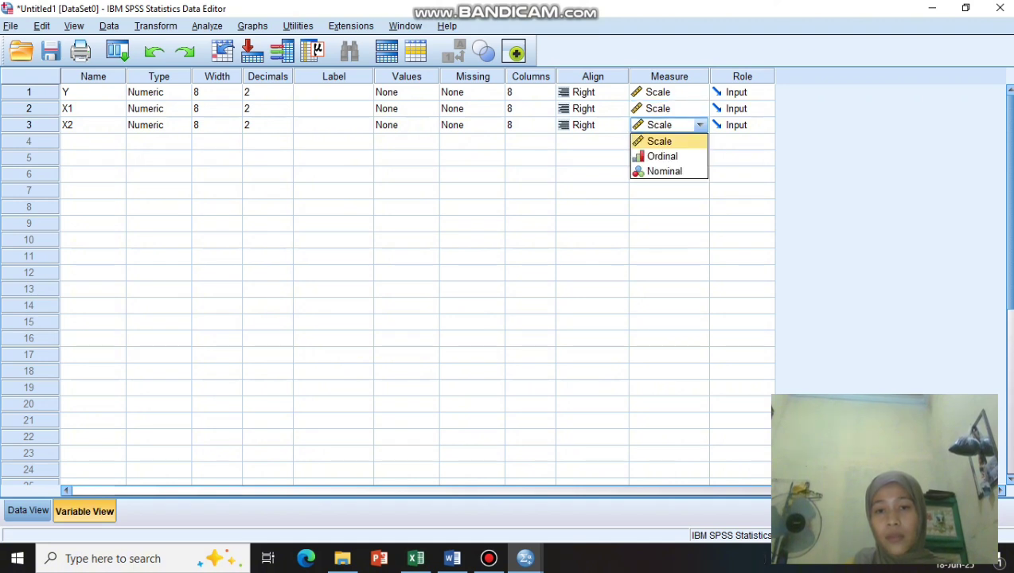
{"action": "key", "text": "Return"}
Step: Check the column headings in the Excel sheet and label the SPSS variable Y as Keputusan Bekerja
{"action": "left_click", "coordinate": [333, 92]}
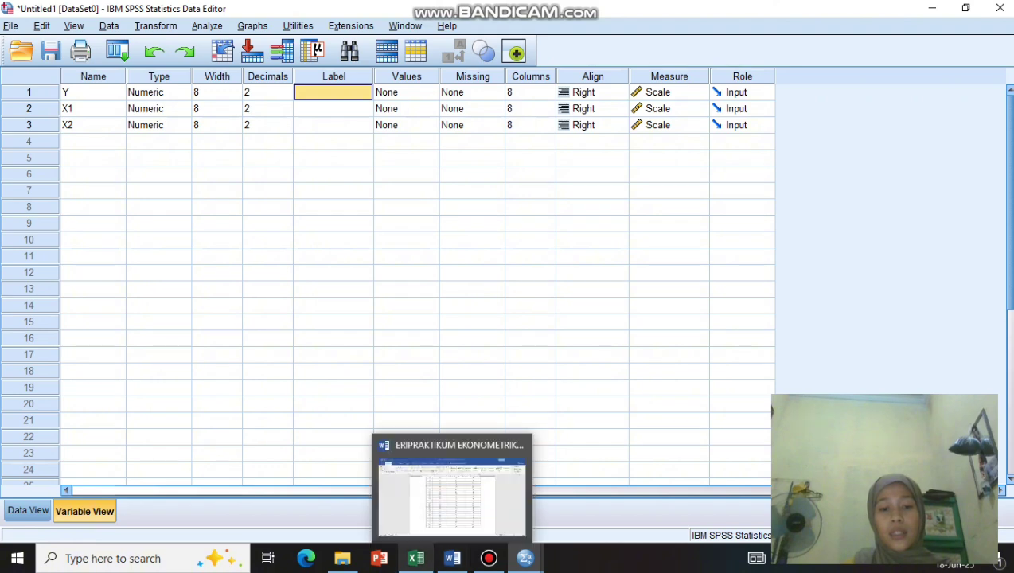
{"action": "left_click", "coordinate": [415, 557]}
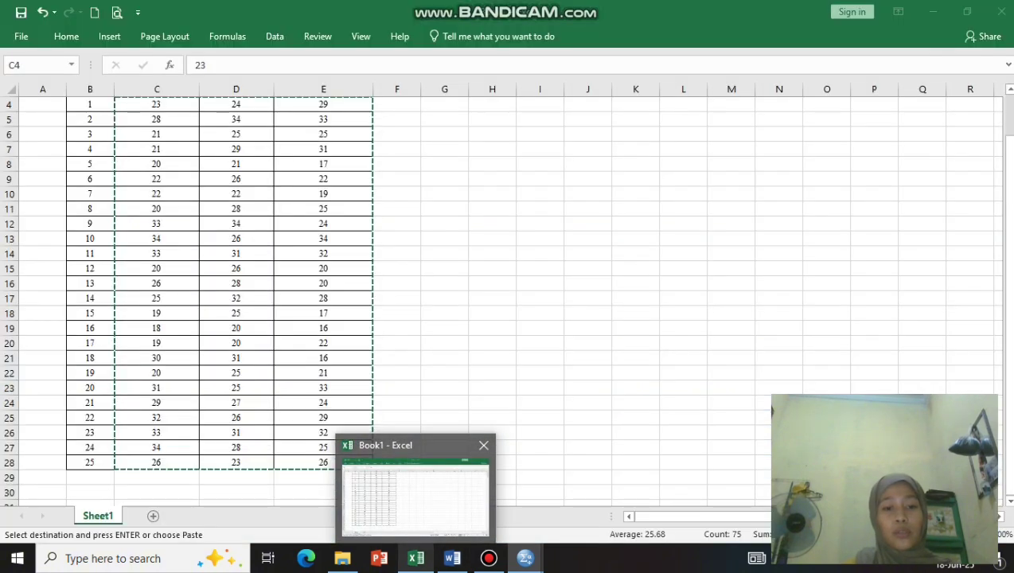
{"action": "scroll", "coordinate": [238, 302], "scroll_direction": "up", "scroll_amount": 1}
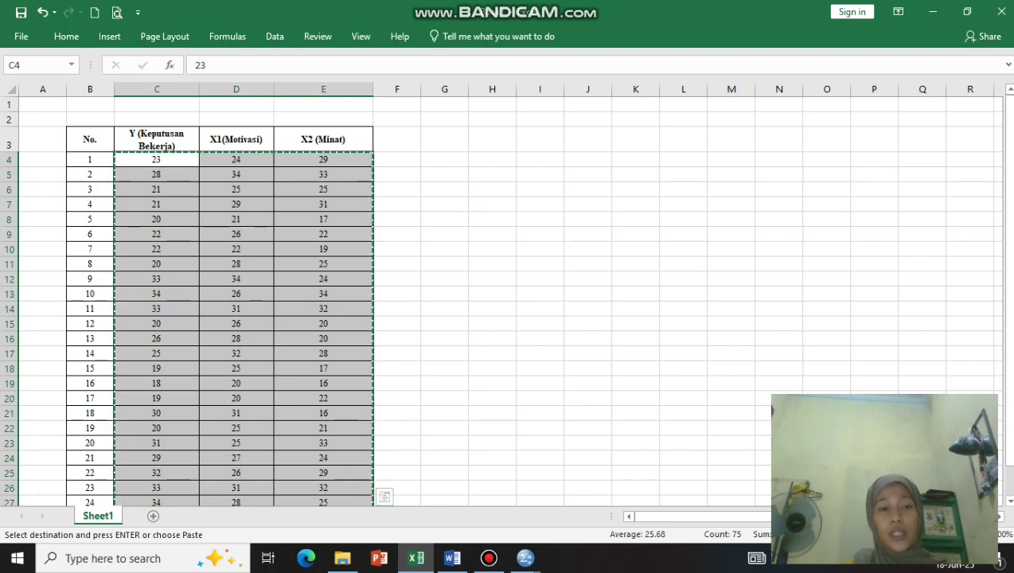
{"action": "mouse_move", "coordinate": [525, 558]}
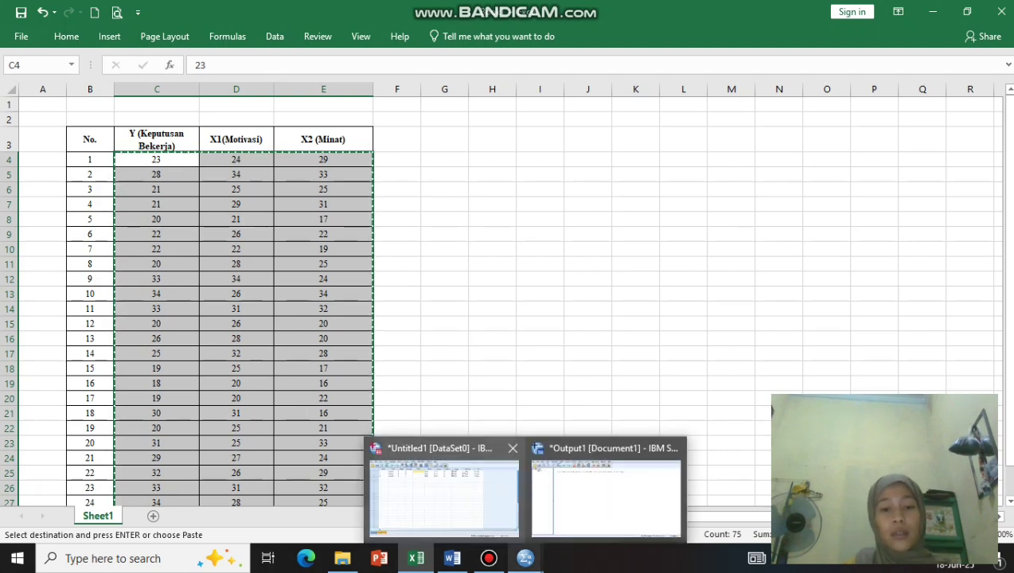
{"action": "left_click", "coordinate": [443, 493]}
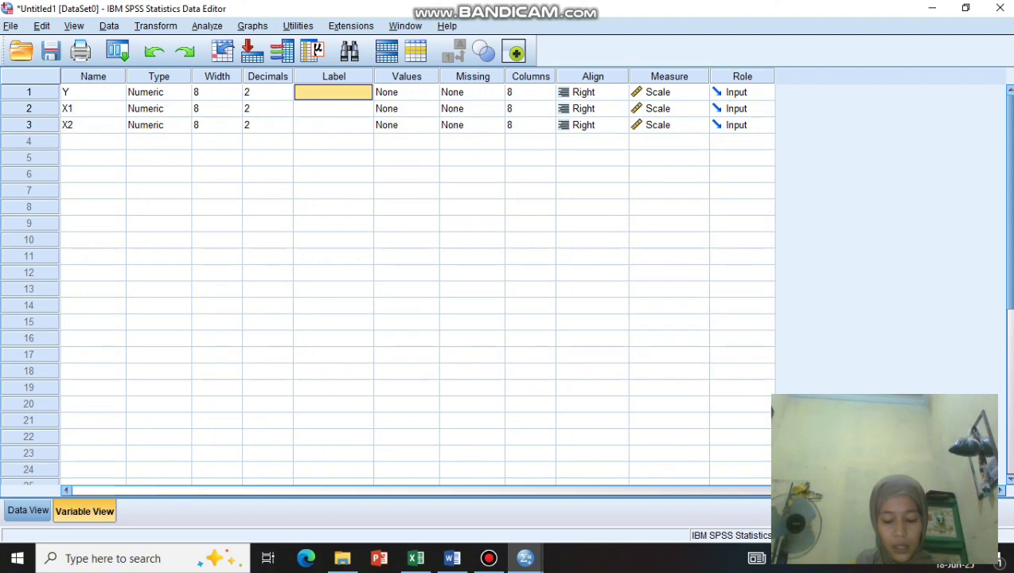
{"action": "type", "text": "Kep"}
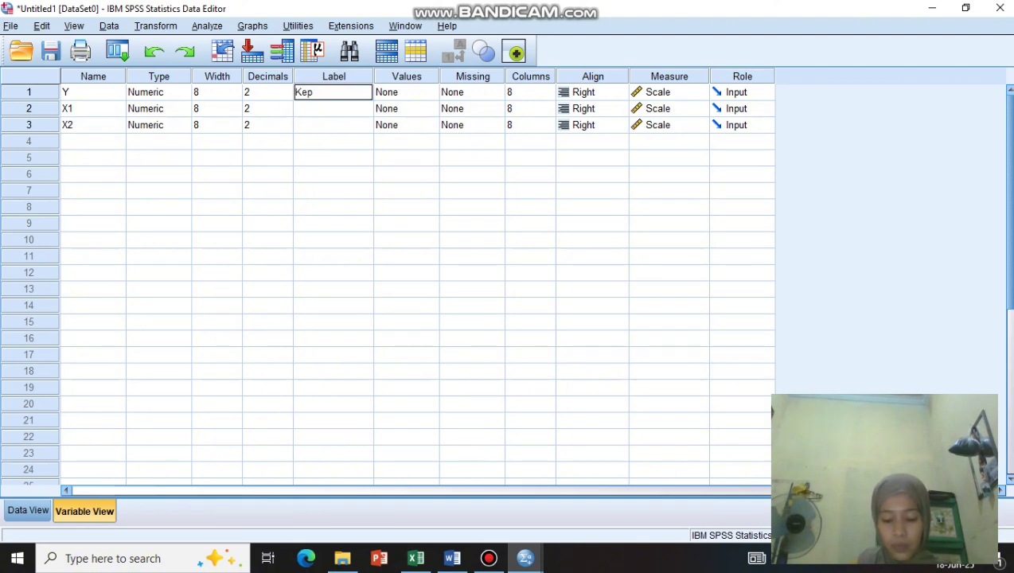
{"action": "type", "text": "utusan B"}
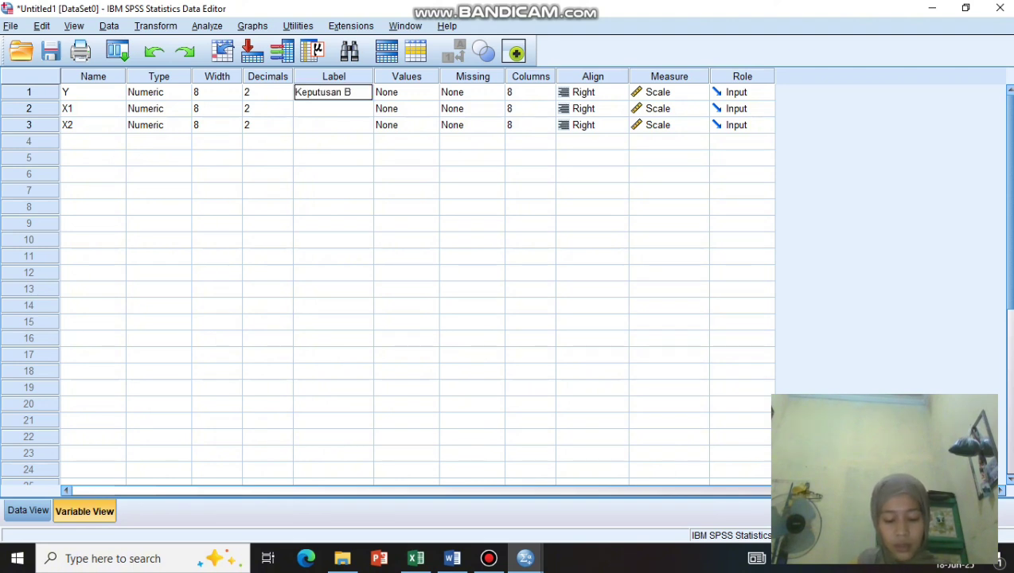
{"action": "type", "text": "ekerja"}
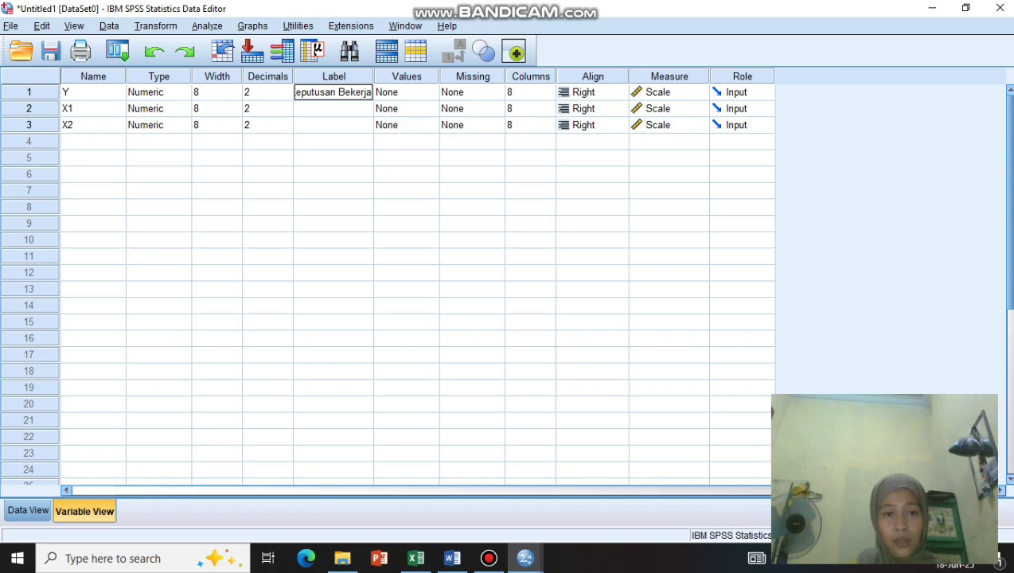
{"action": "key", "text": "Return"}
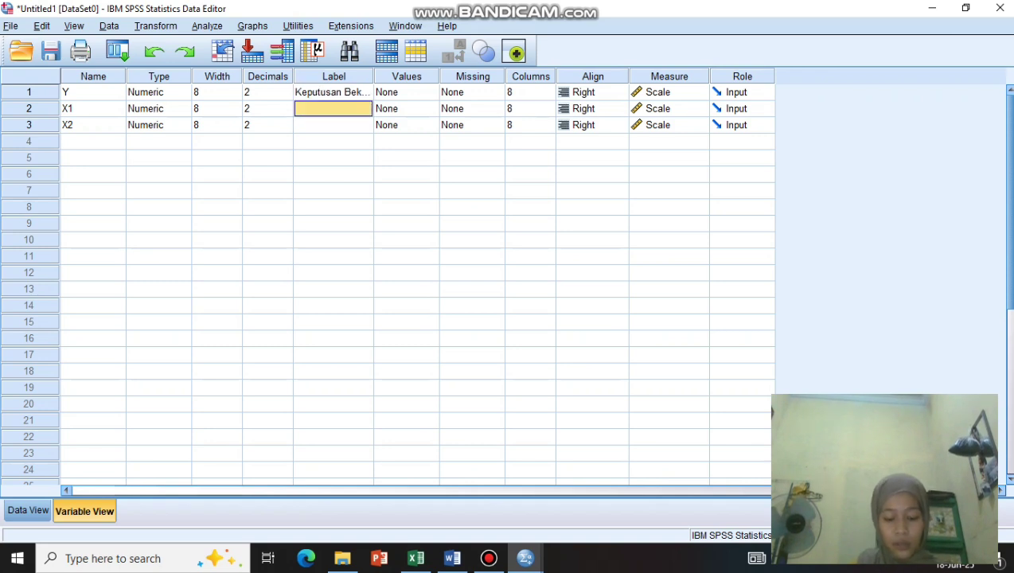
Step: Label the variable X1 as Motivasi and the variable X2 as Minat
{"action": "type", "text": "Motivas"}
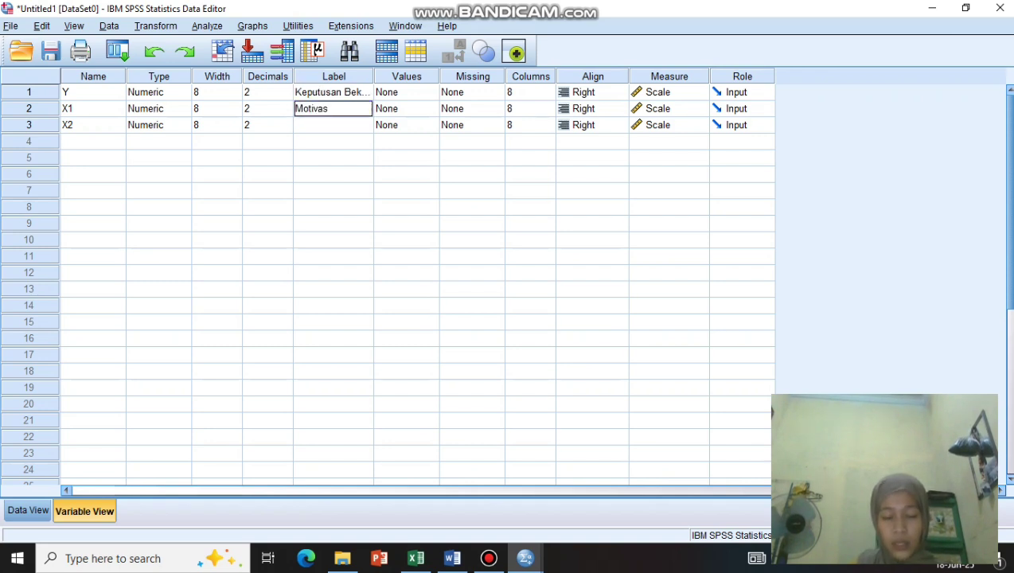
{"action": "type", "text": "i"}
{"action": "key", "text": "Return"}
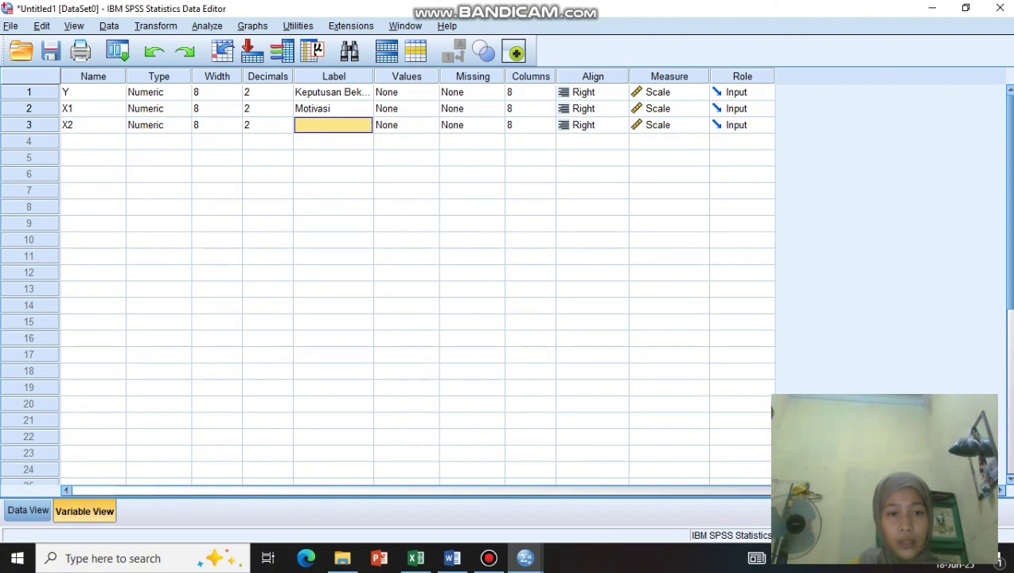
{"action": "type", "text": "Minat"}
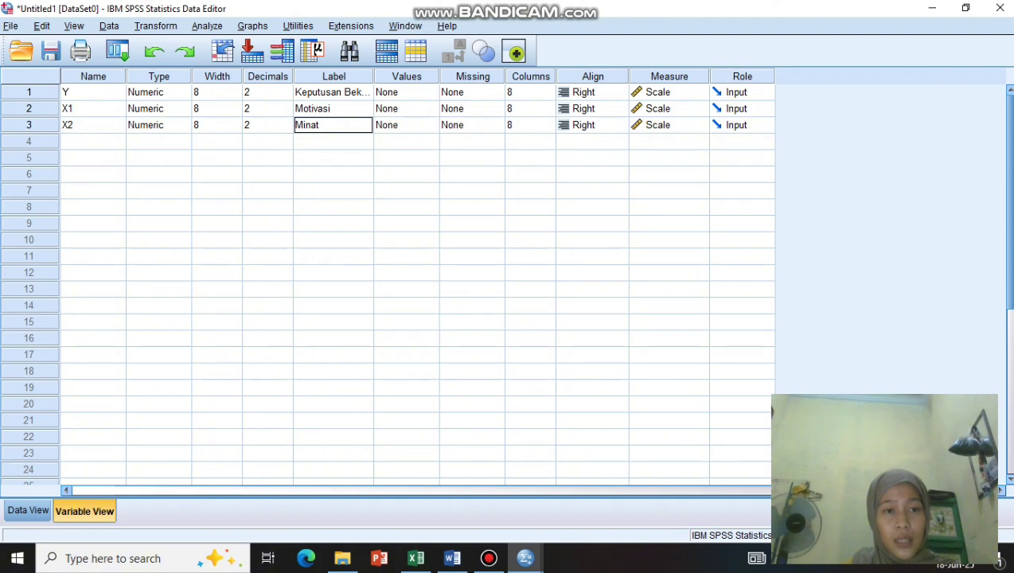
Step: Set up a linear regression with Keputusan Bekerja [Y] as the dependent variable and Motivasi [X1] and Minat [X2] as independents
{"action": "left_click", "coordinate": [207, 25]}
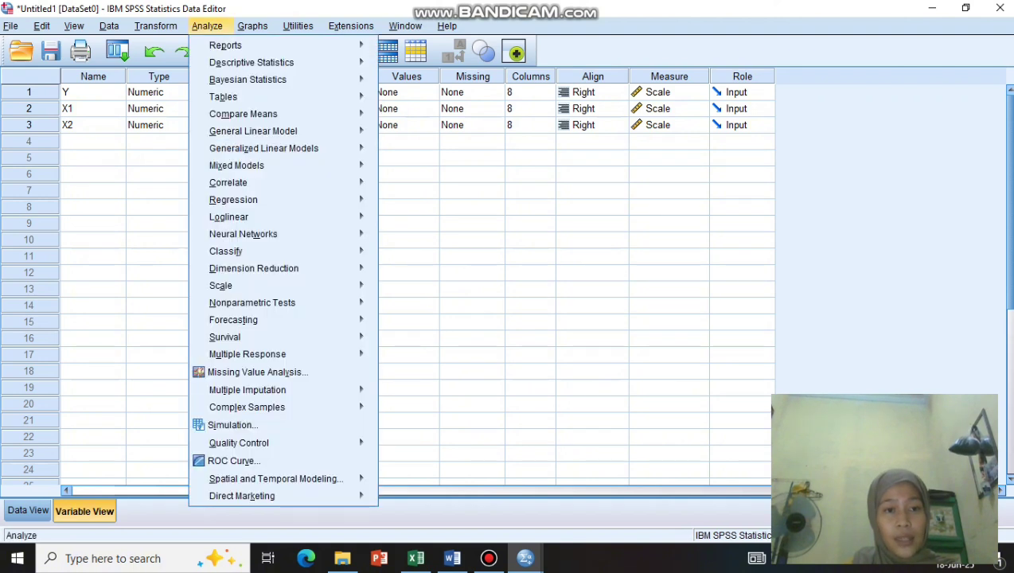
{"action": "mouse_move", "coordinate": [238, 200]}
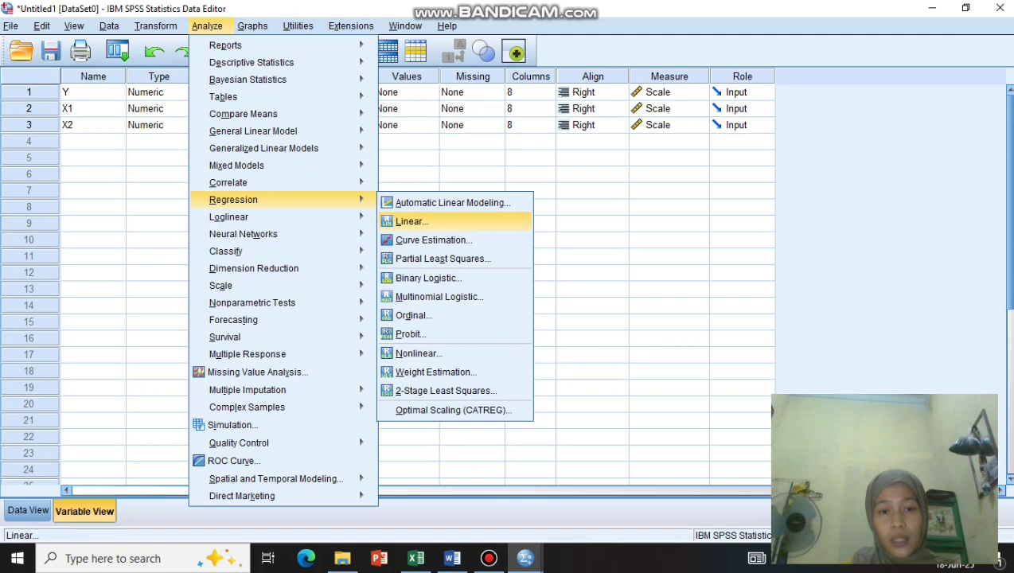
{"action": "left_click", "coordinate": [412, 221]}
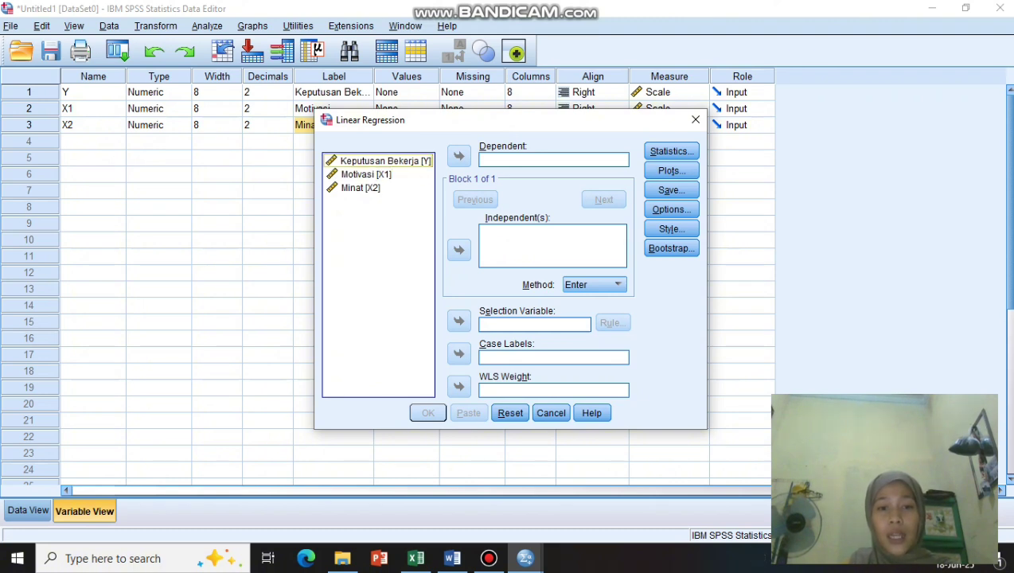
{"action": "left_click", "coordinate": [386, 161]}
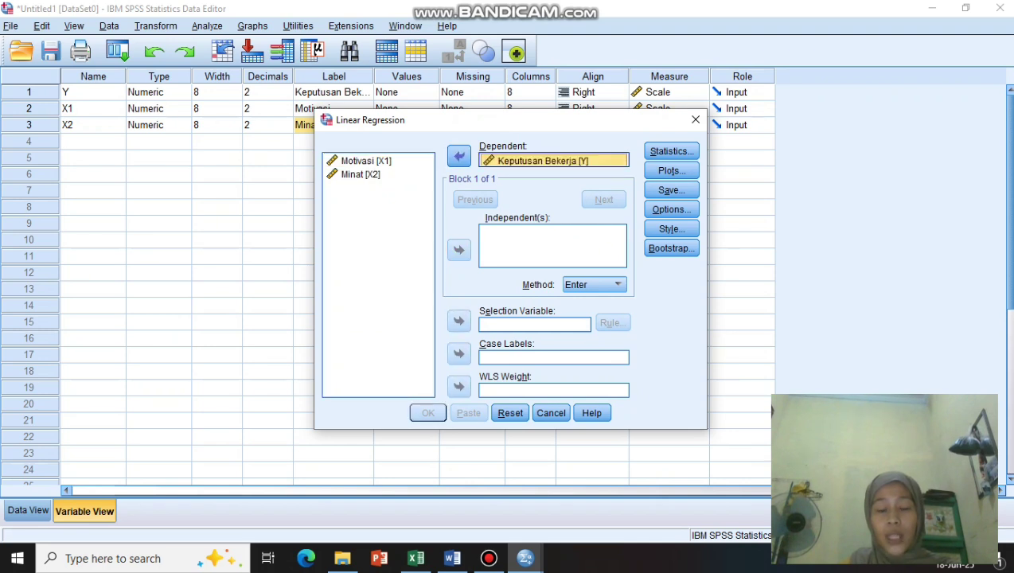
{"action": "left_click", "coordinate": [366, 161]}
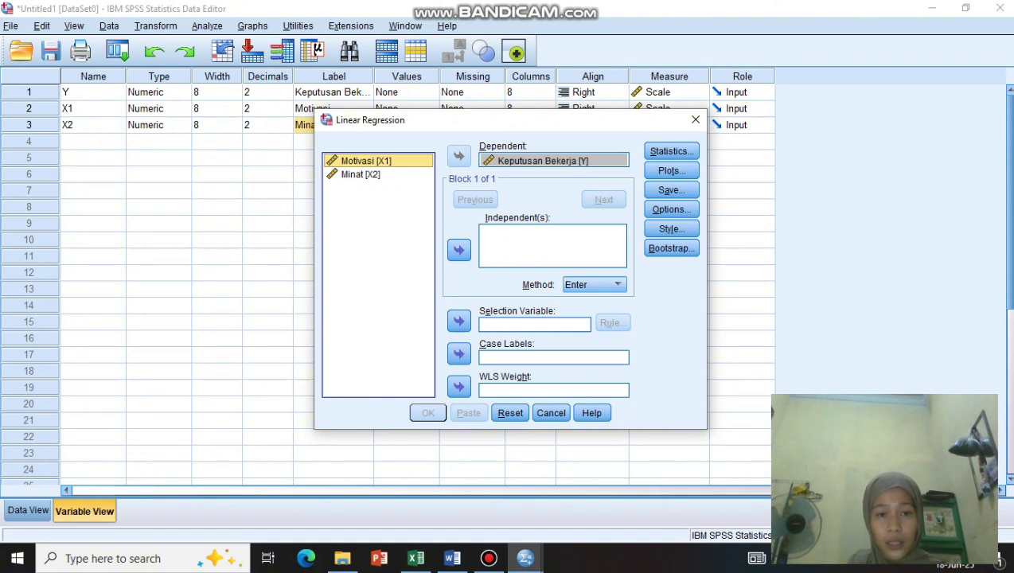
{"action": "left_click", "coordinate": [361, 174], "text": "shift"}
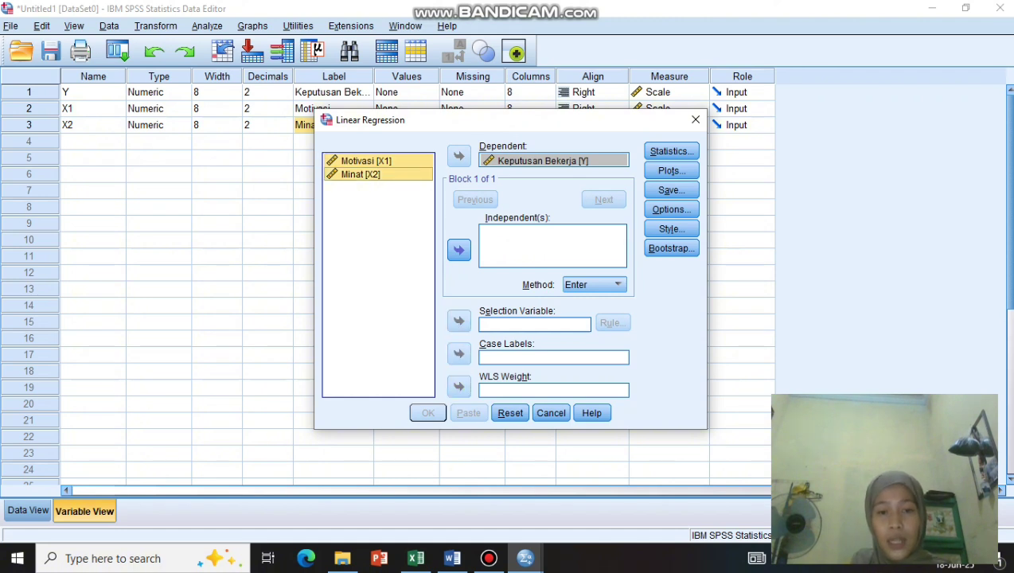
{"action": "left_click", "coordinate": [459, 250]}
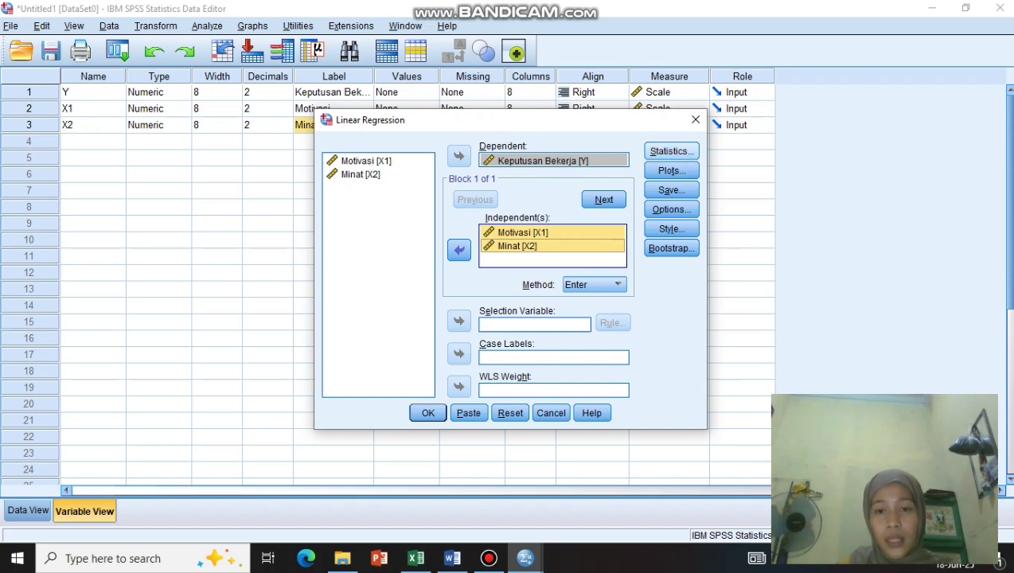
Step: Add the Durbin-Watson residual test to the regression statistics
{"action": "left_click", "coordinate": [670, 150]}
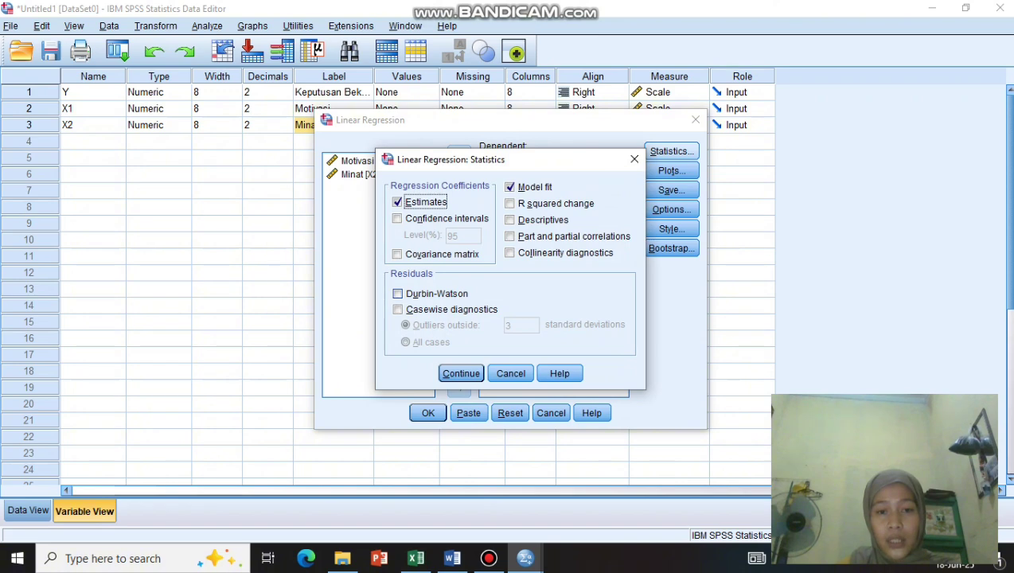
{"action": "left_click", "coordinate": [398, 293]}
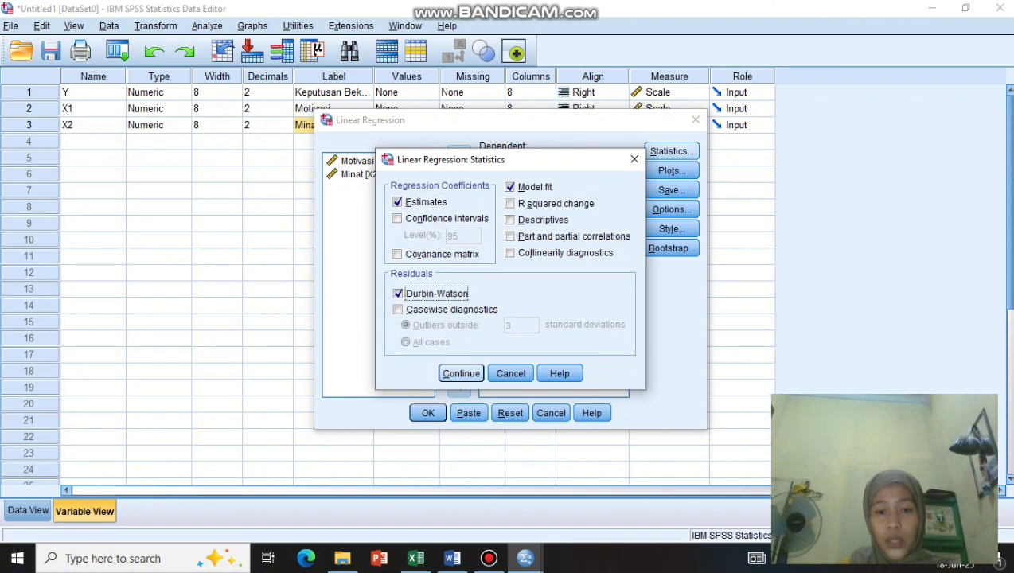
{"action": "left_click", "coordinate": [461, 373]}
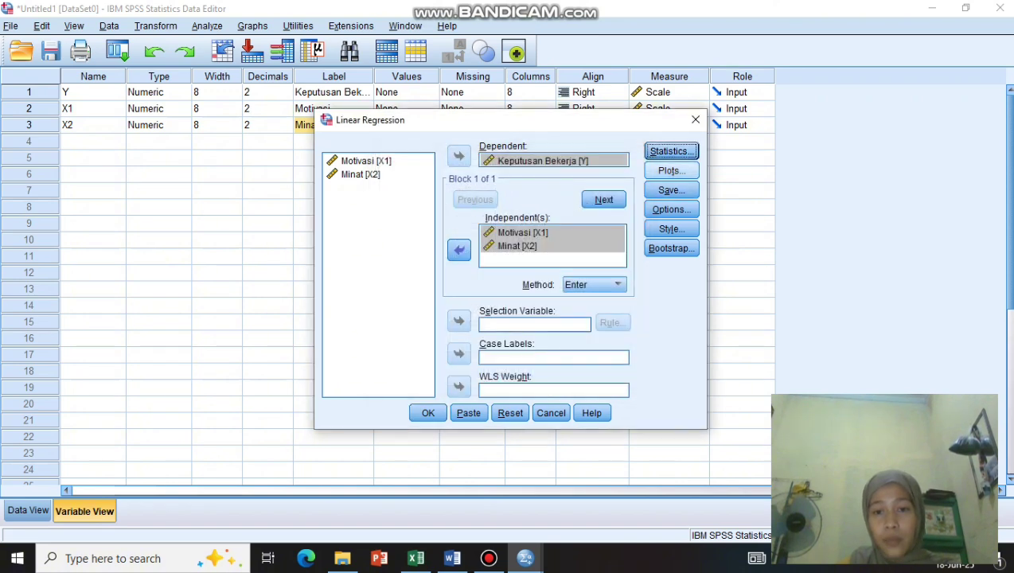
Step: Define a scatterplot with *SRESID as Y and *ZPRED as X, include the normal probability plot, and run the regression
{"action": "left_click", "coordinate": [671, 170]}
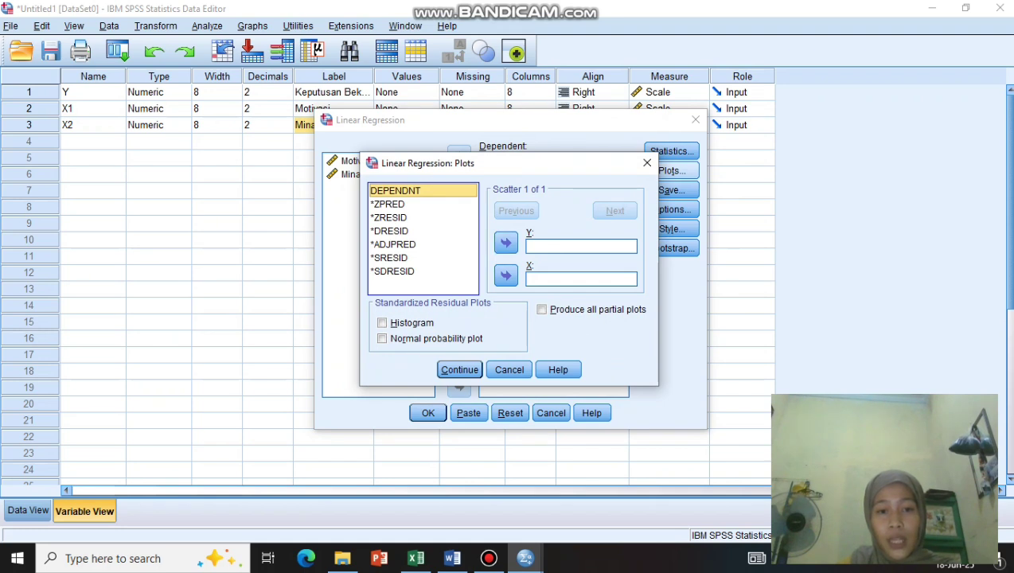
{"action": "left_click", "coordinate": [389, 257]}
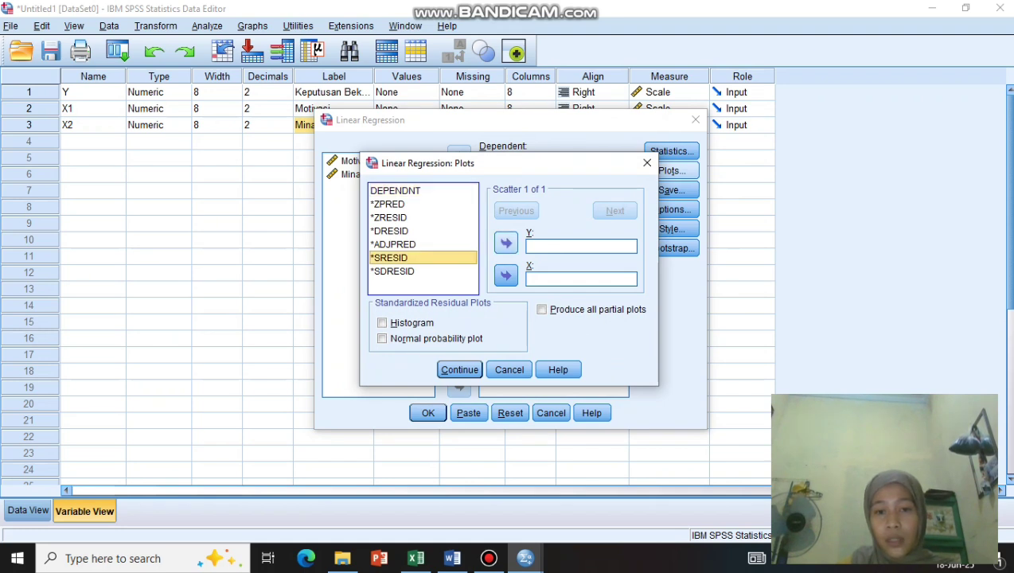
{"action": "left_click", "coordinate": [505, 243]}
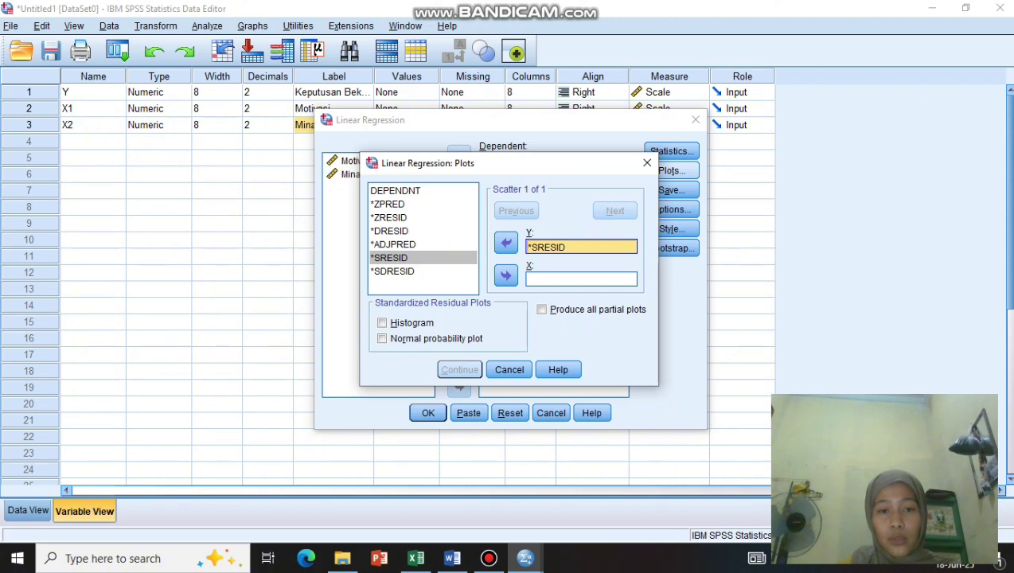
{"action": "left_click", "coordinate": [387, 204]}
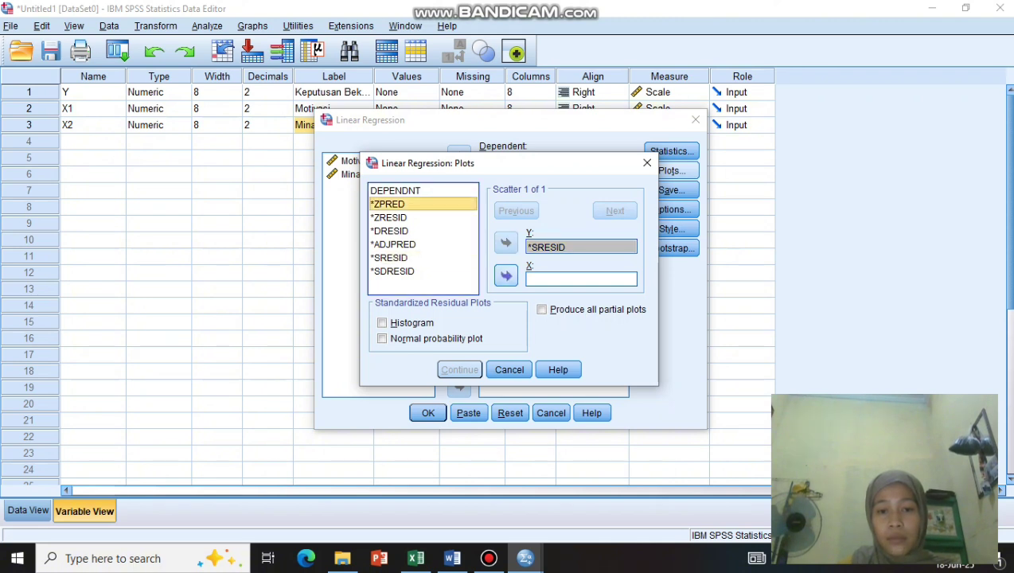
{"action": "left_click", "coordinate": [506, 275]}
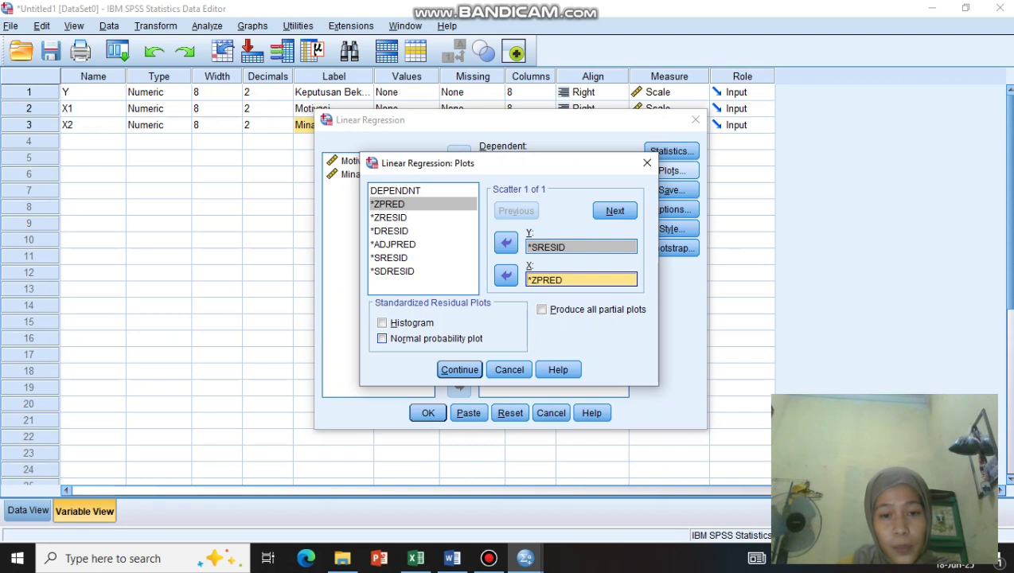
{"action": "left_click", "coordinate": [382, 338]}
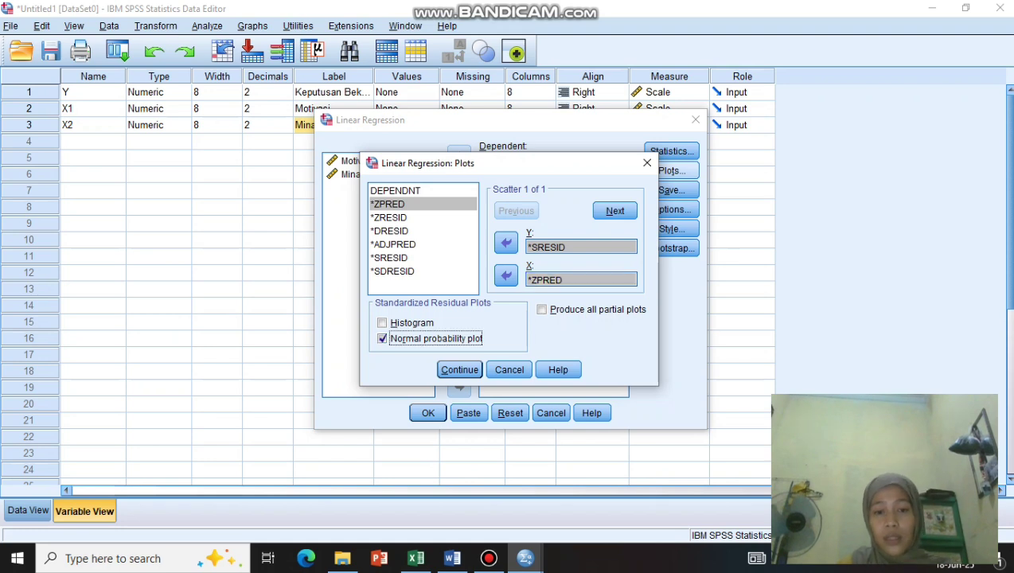
{"action": "left_click", "coordinate": [459, 370]}
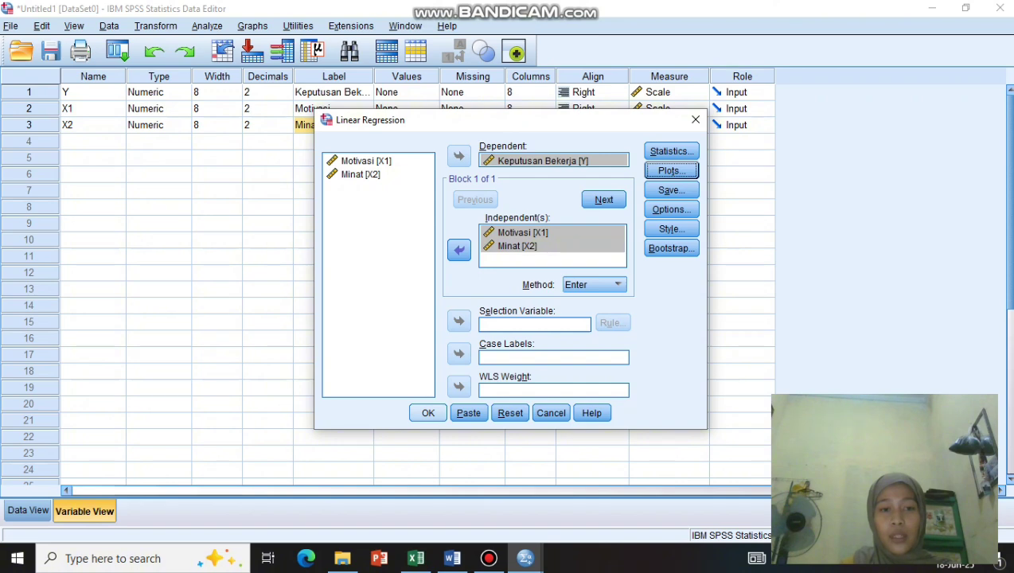
{"action": "left_click", "coordinate": [427, 412]}
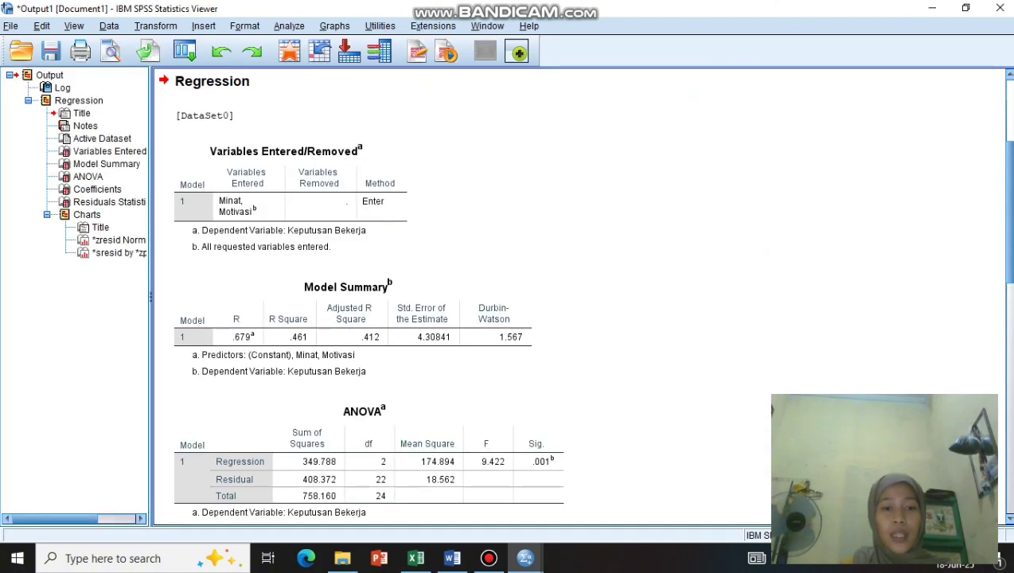
Step: Review the regression output from the variables, Model Summary and ANOVA tables through the coefficients and residual statistics to the P-P plot and scatterplot
{"action": "scroll", "coordinate": [369, 402], "scroll_direction": "down", "scroll_amount": 1}
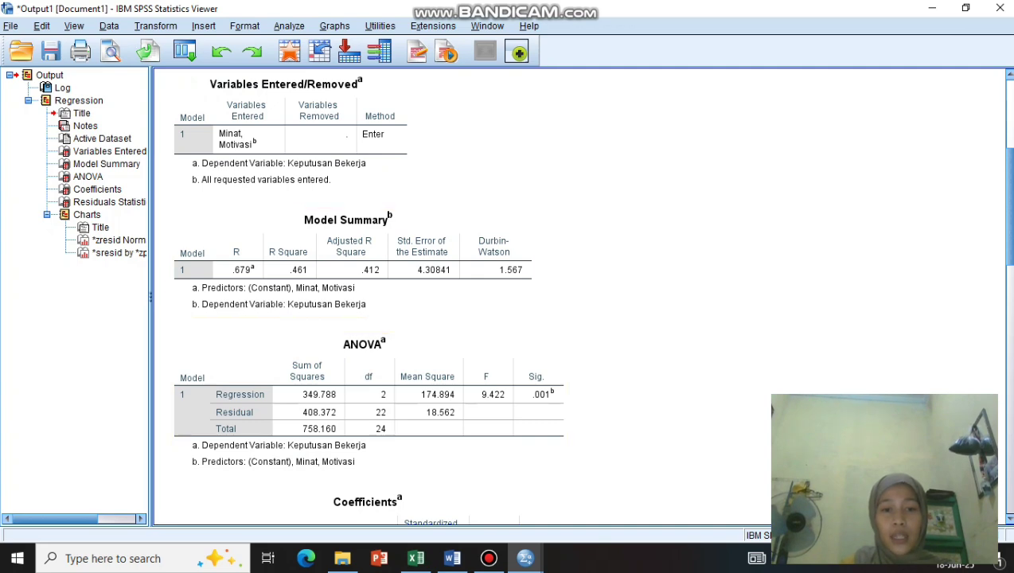
{"action": "scroll", "coordinate": [350, 263], "scroll_direction": "up", "scroll_amount": 1}
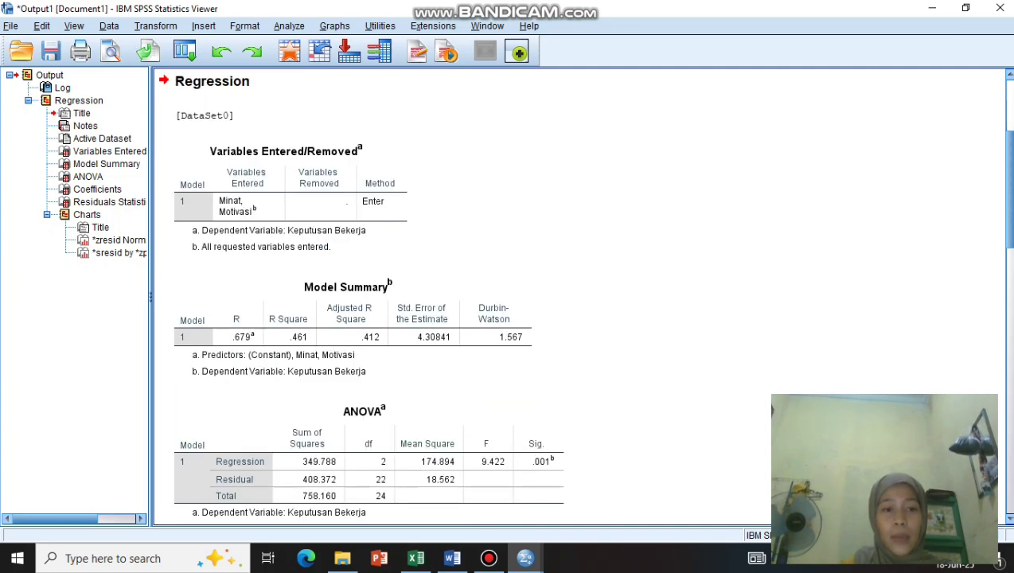
{"action": "scroll", "coordinate": [350, 294], "scroll_direction": "down", "scroll_amount": 1}
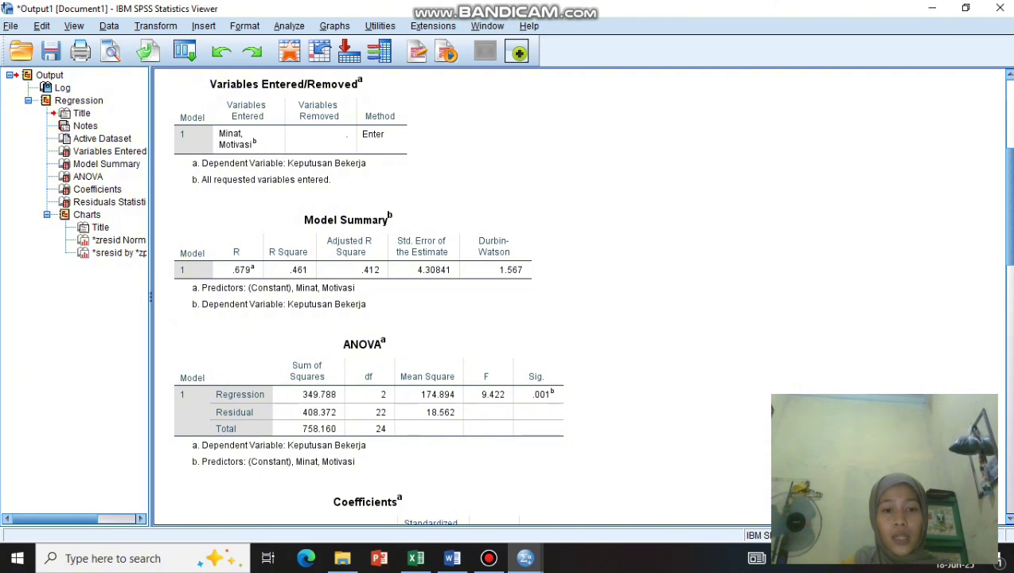
{"action": "scroll", "coordinate": [366, 358], "scroll_direction": "down", "scroll_amount": 3}
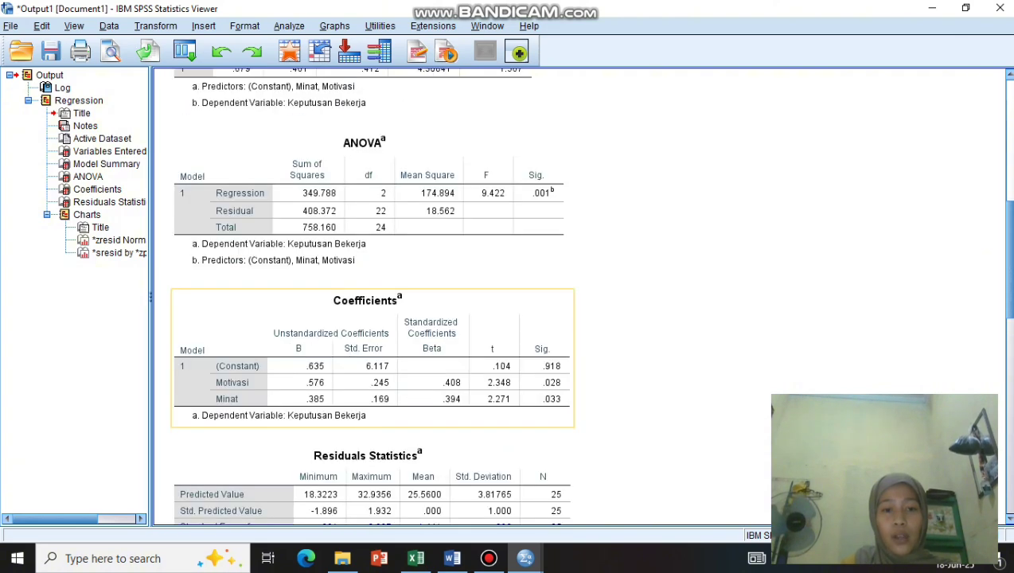
{"action": "scroll", "coordinate": [370, 375], "scroll_direction": "down", "scroll_amount": 3}
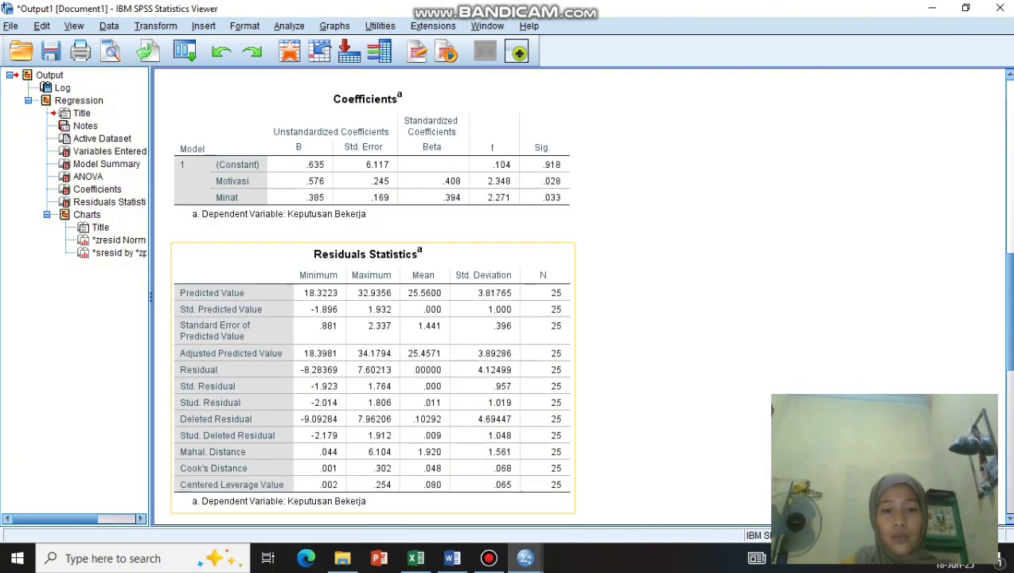
{"action": "scroll", "coordinate": [370, 374], "scroll_direction": "down", "scroll_amount": 5}
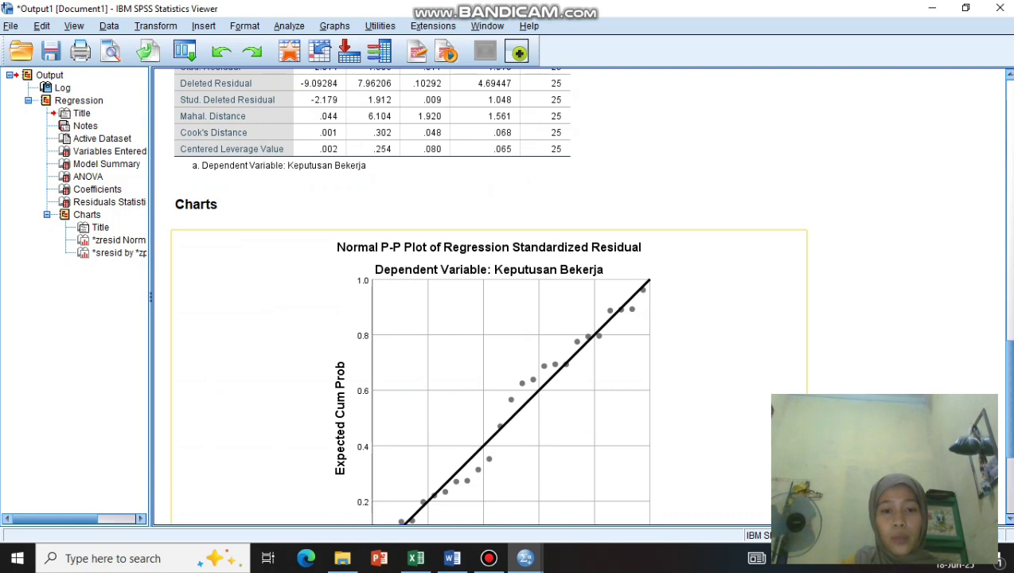
{"action": "scroll", "coordinate": [488, 296], "scroll_direction": "down", "scroll_amount": 5}
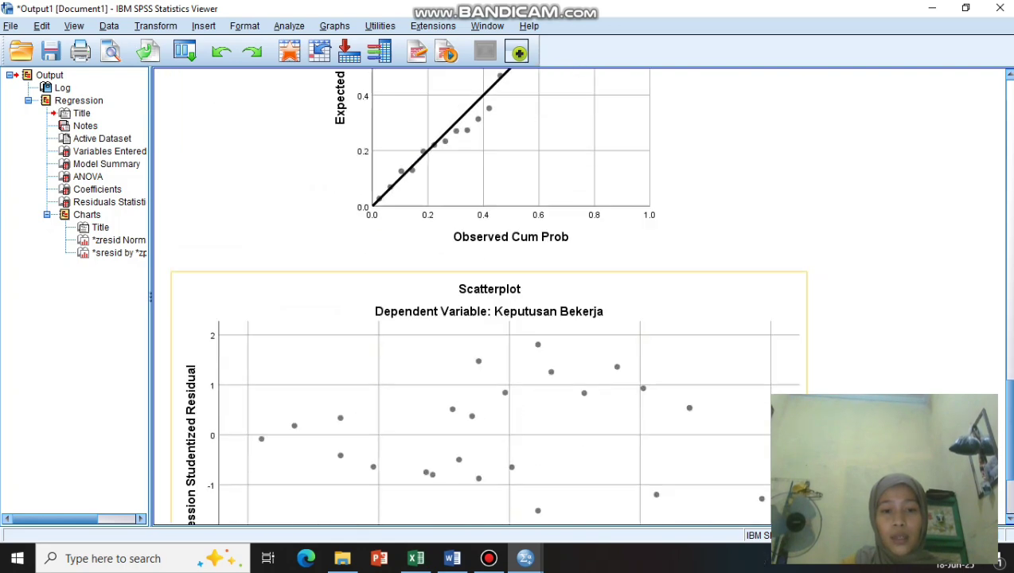
{"action": "scroll", "coordinate": [488, 296], "scroll_direction": "down", "scroll_amount": 2}
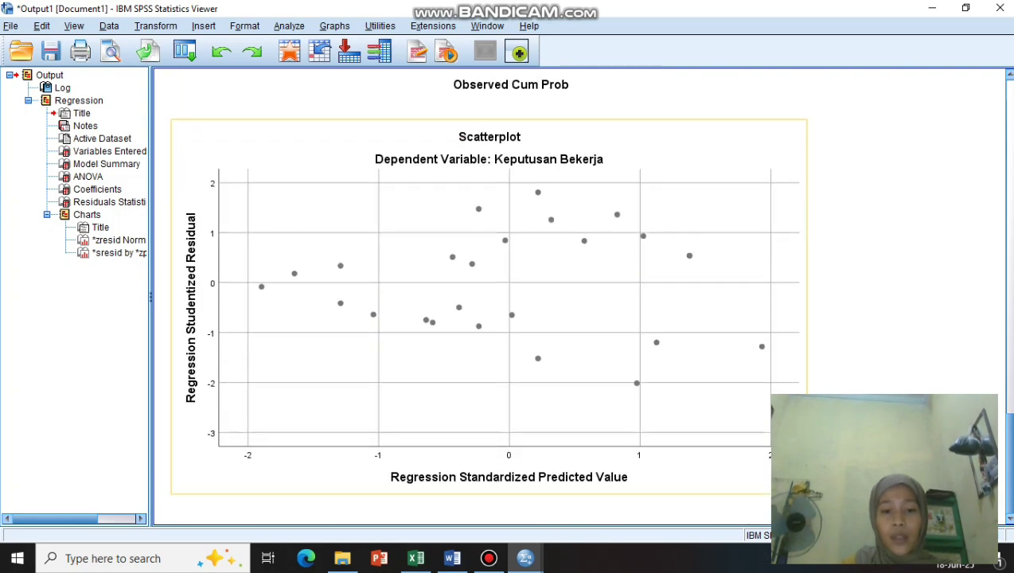
Step: Switch to the Word document and read the Model Summary interpretation and correlation strength levels under HASIL OUTPUT DAN INTERPRETASI
{"action": "left_click", "coordinate": [452, 558]}
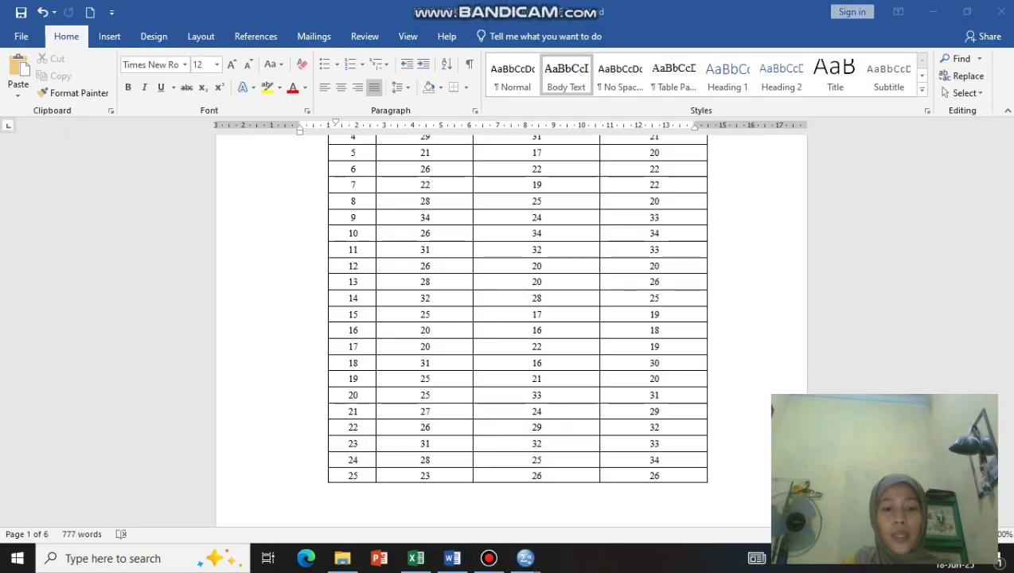
{"action": "scroll", "coordinate": [509, 330], "scroll_direction": "down", "scroll_amount": 12}
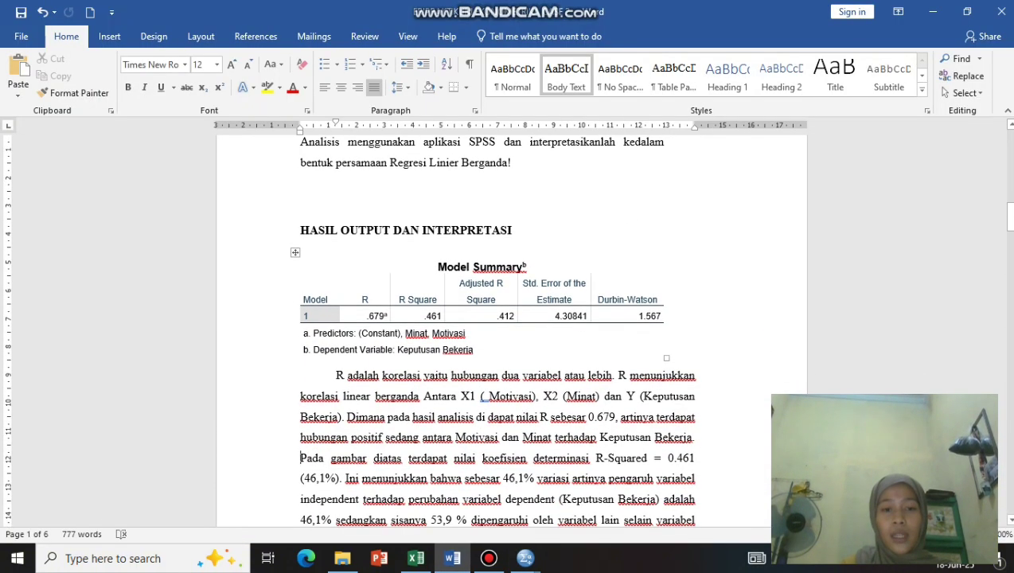
{"action": "scroll", "coordinate": [510, 330], "scroll_direction": "down", "scroll_amount": 2}
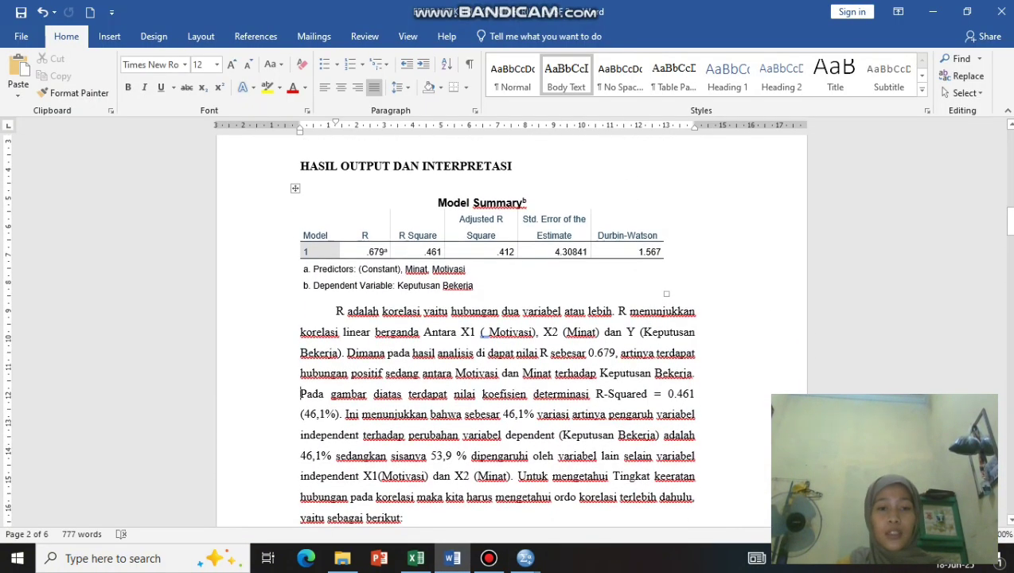
{"action": "scroll", "coordinate": [509, 331], "scroll_direction": "down", "scroll_amount": 1}
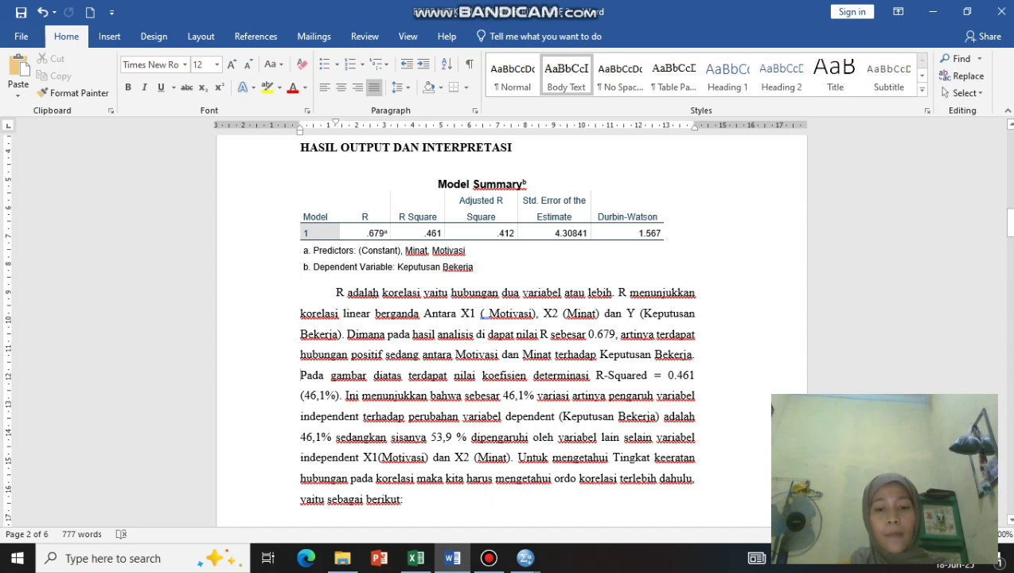
{"action": "scroll", "coordinate": [509, 326], "scroll_direction": "down", "scroll_amount": 2, "text": "ctrl"}
{"action": "scroll", "coordinate": [509, 326], "scroll_direction": "up", "scroll_amount": 1}
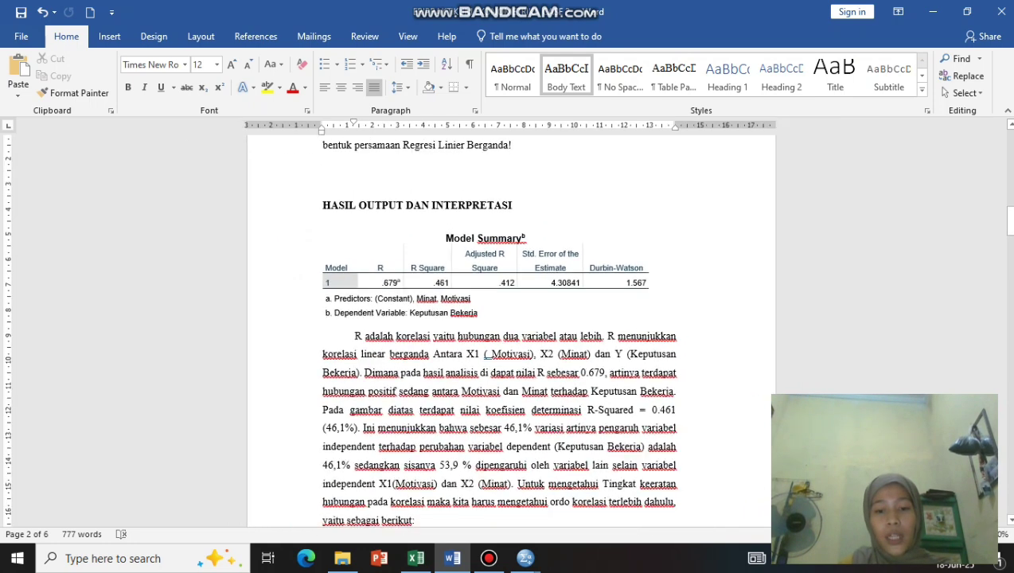
{"action": "scroll", "coordinate": [499, 330], "scroll_direction": "down", "scroll_amount": 3}
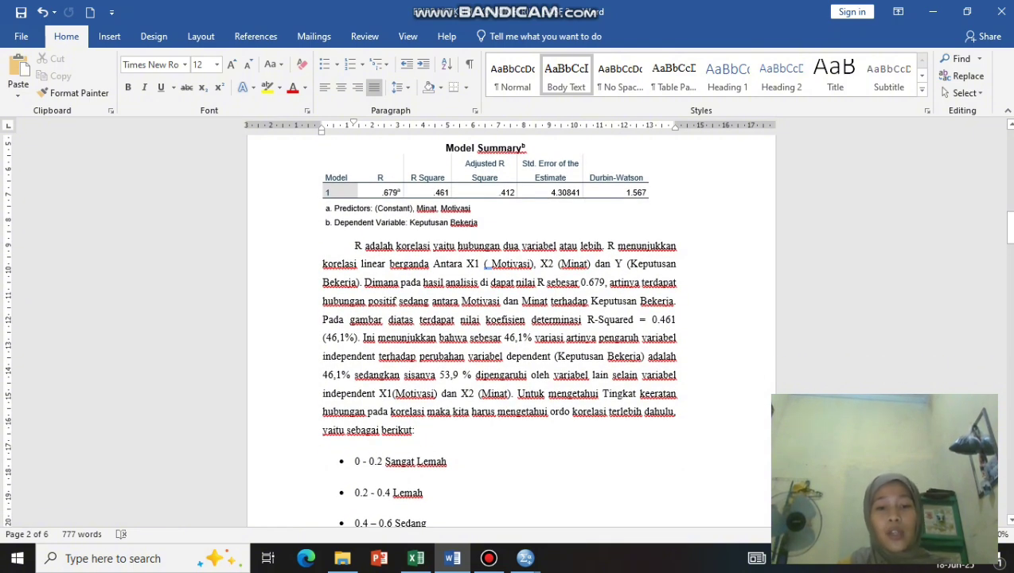
{"action": "scroll", "coordinate": [499, 330], "scroll_direction": "down", "scroll_amount": 3}
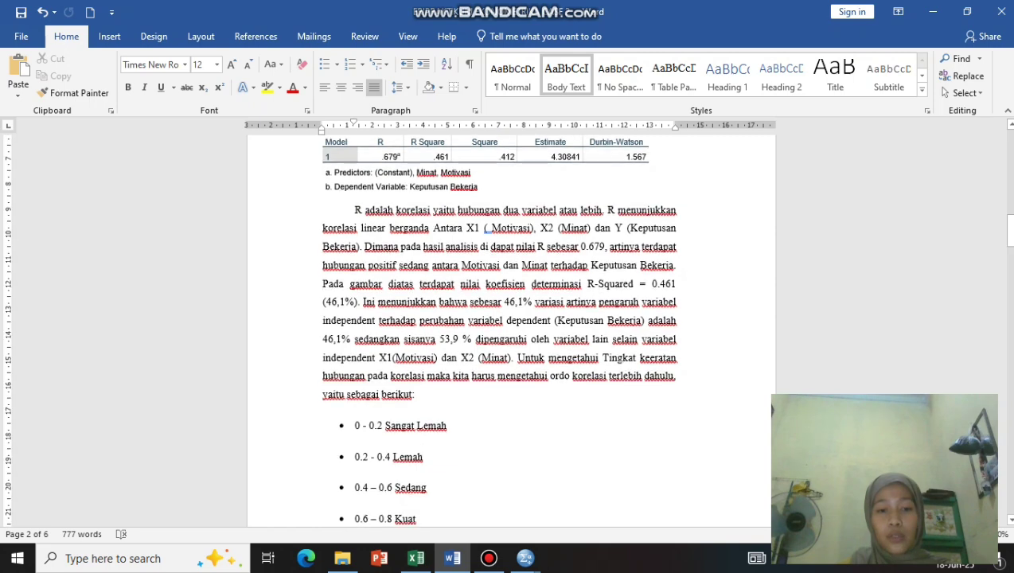
{"action": "scroll", "coordinate": [499, 331], "scroll_direction": "down", "scroll_amount": 2}
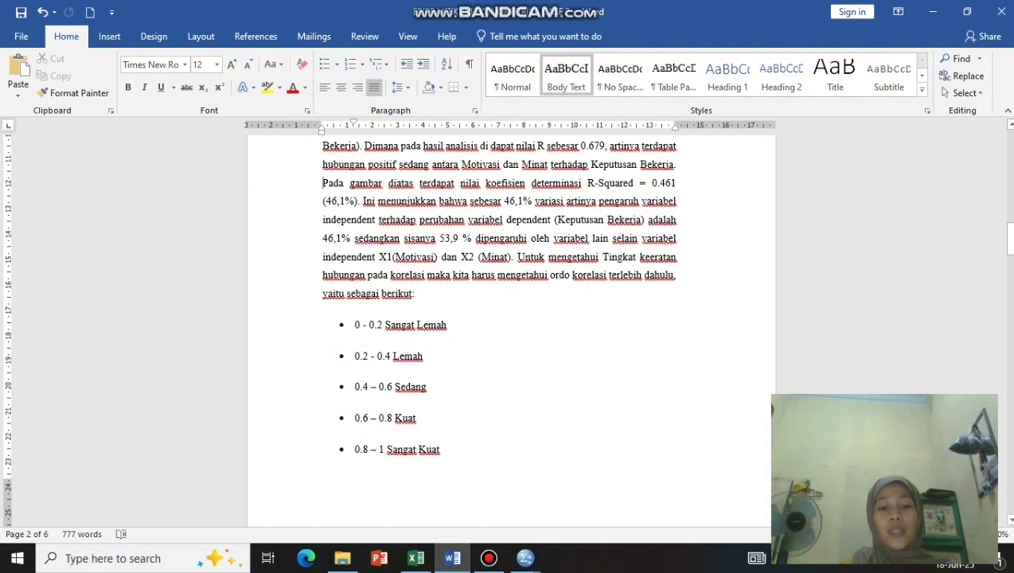
{"action": "scroll", "coordinate": [509, 327], "scroll_direction": "down", "scroll_amount": 6}
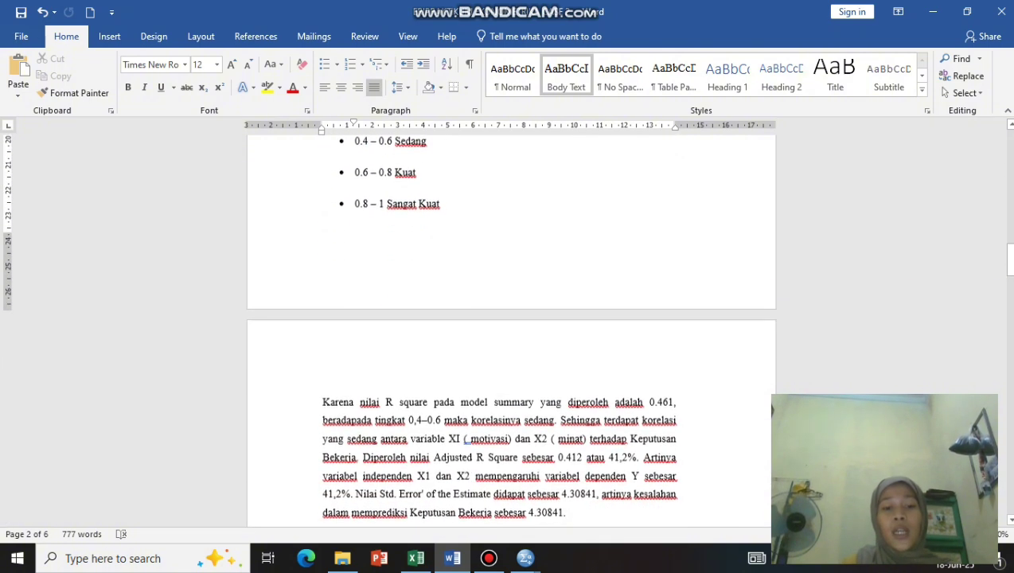
Step: Read the written interpretations of the R square value, the ANOVA table, and the coefficients with their regression equation, down to Residuals Statistics
{"action": "scroll", "coordinate": [509, 326], "scroll_direction": "down", "scroll_amount": 3}
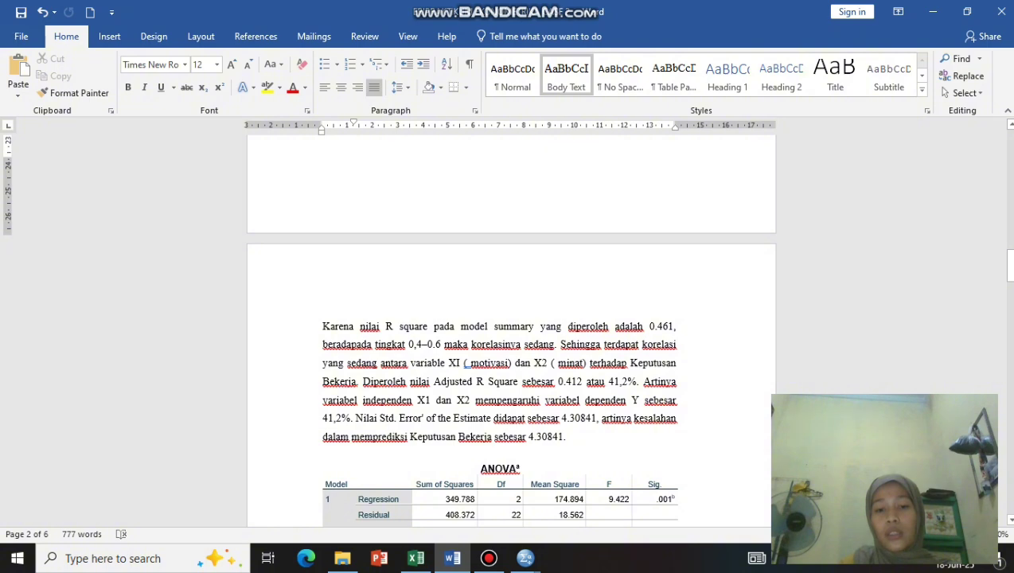
{"action": "scroll", "coordinate": [509, 334], "scroll_direction": "down", "scroll_amount": 6}
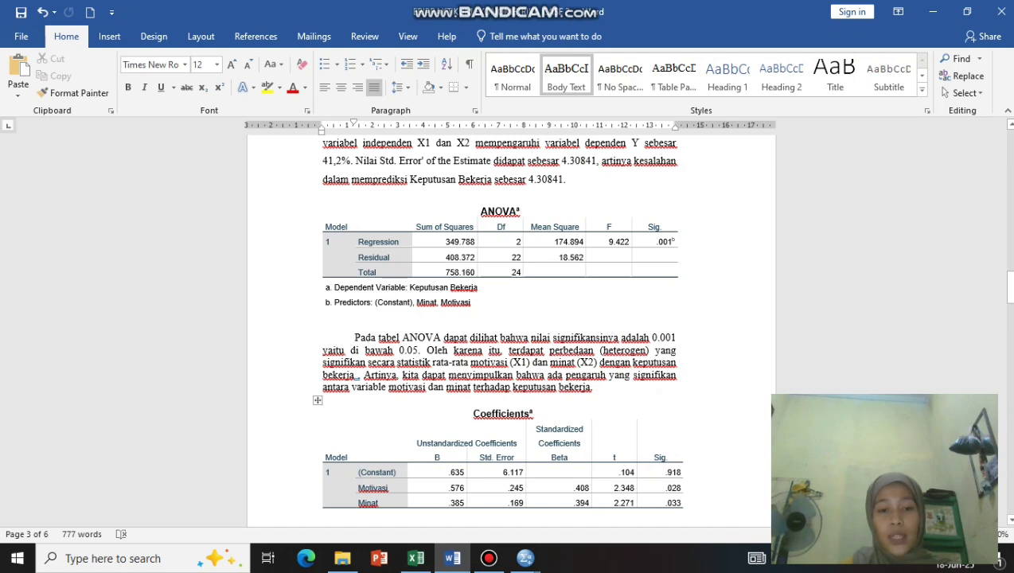
{"action": "scroll", "coordinate": [509, 334], "scroll_direction": "down", "scroll_amount": 1}
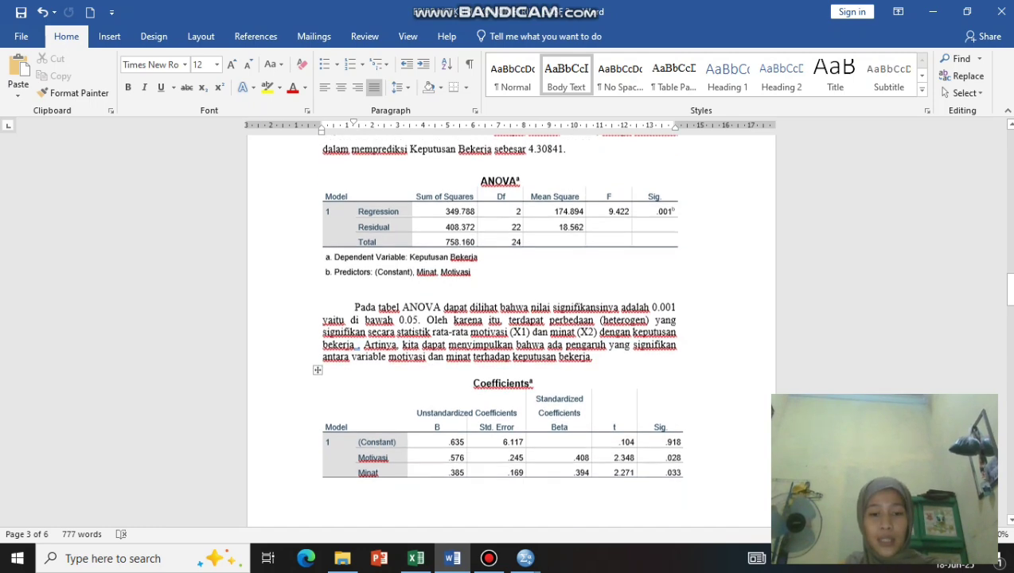
{"action": "scroll", "coordinate": [509, 335], "scroll_direction": "down", "scroll_amount": 10}
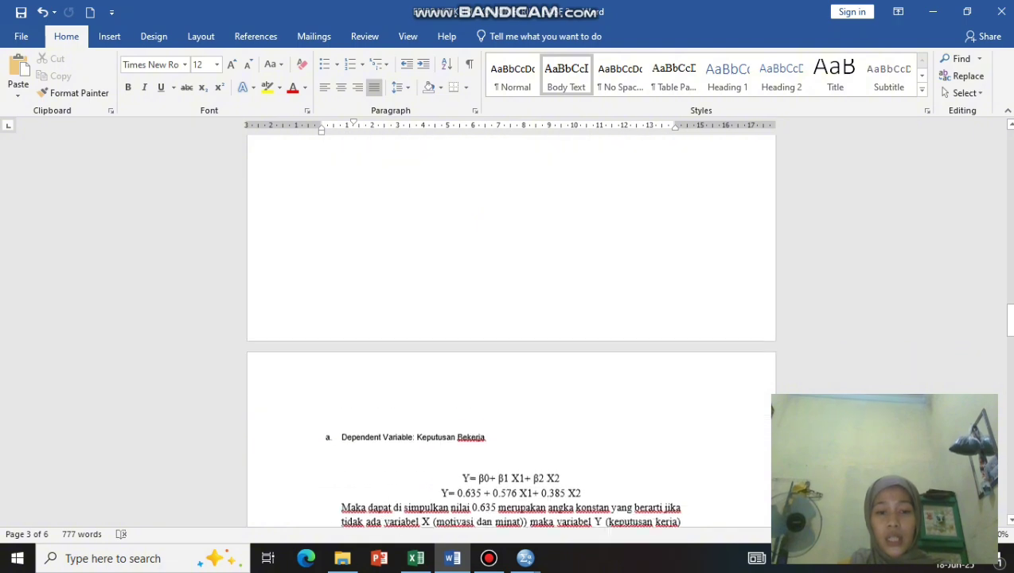
{"action": "scroll", "coordinate": [509, 334], "scroll_direction": "down", "scroll_amount": 5}
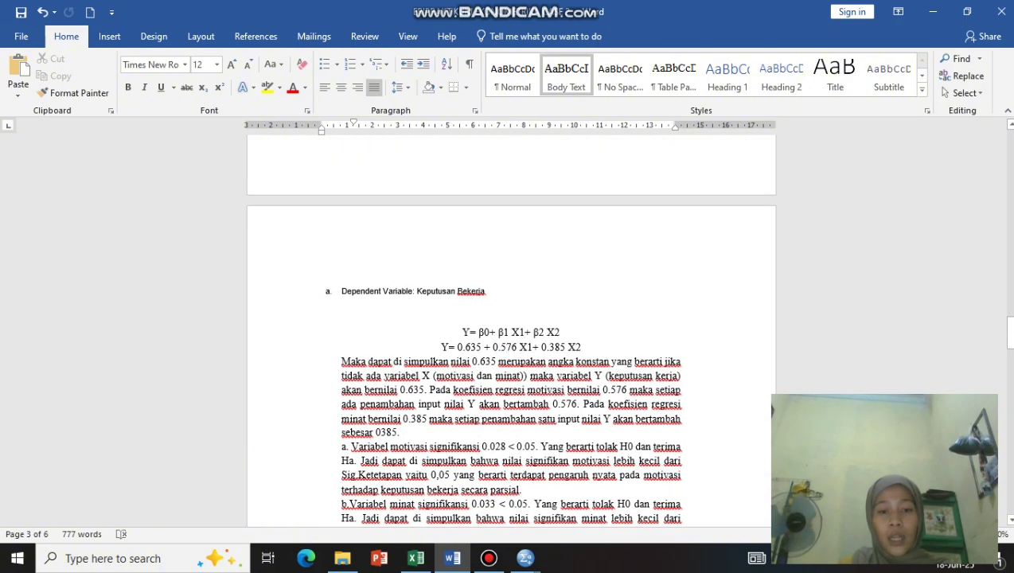
{"action": "scroll", "coordinate": [509, 334], "scroll_direction": "down", "scroll_amount": 2}
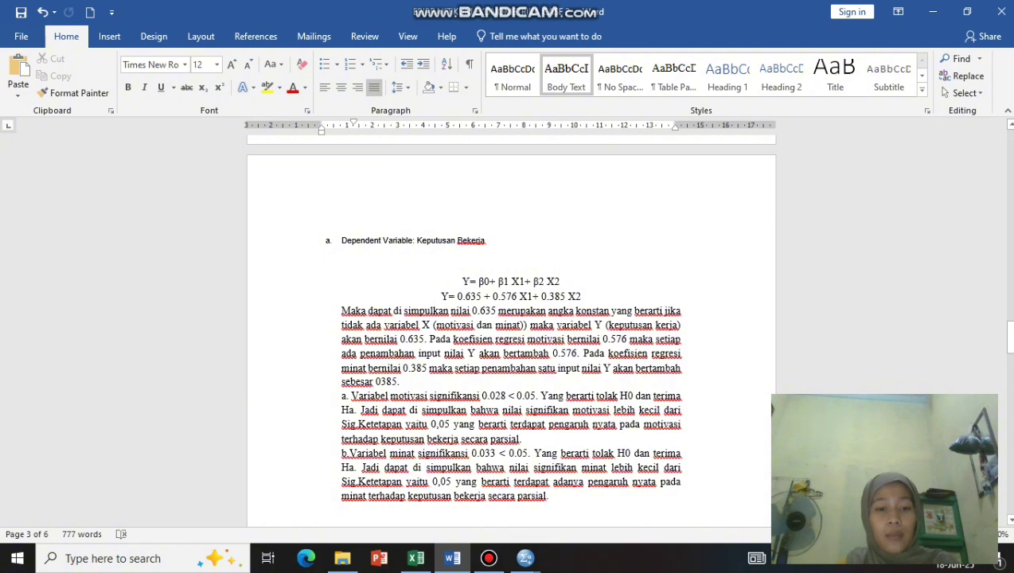
{"action": "scroll", "coordinate": [511, 334], "scroll_direction": "down", "scroll_amount": 1}
{"action": "scroll", "coordinate": [511, 334], "scroll_direction": "down", "scroll_amount": 1}
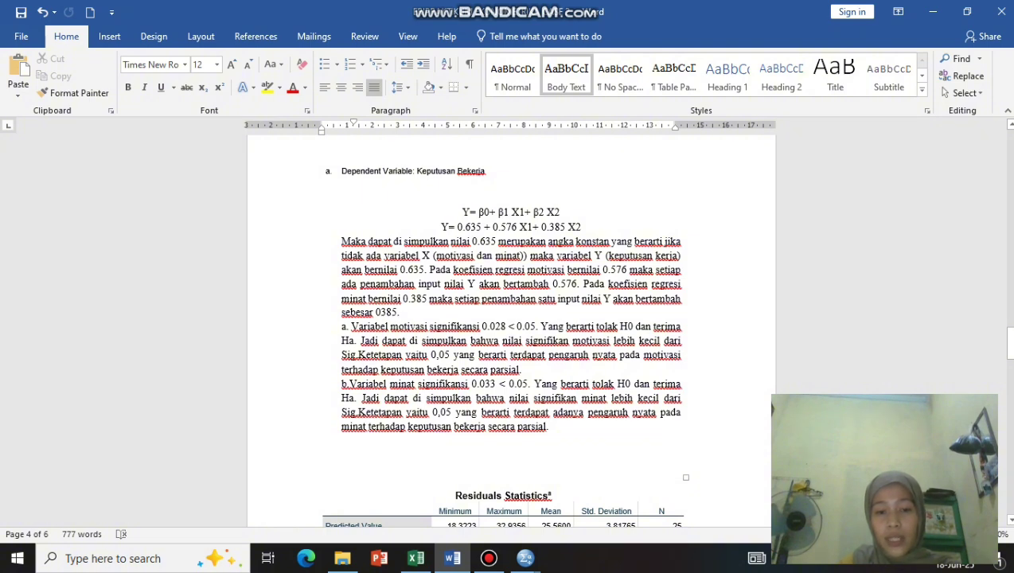
{"action": "scroll", "coordinate": [509, 335], "scroll_direction": "down", "scroll_amount": 6}
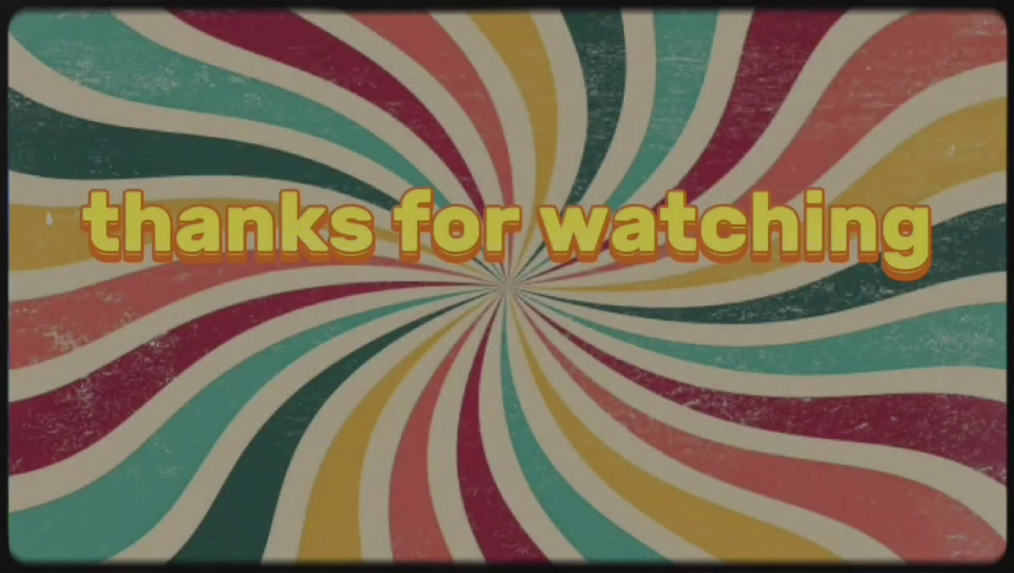